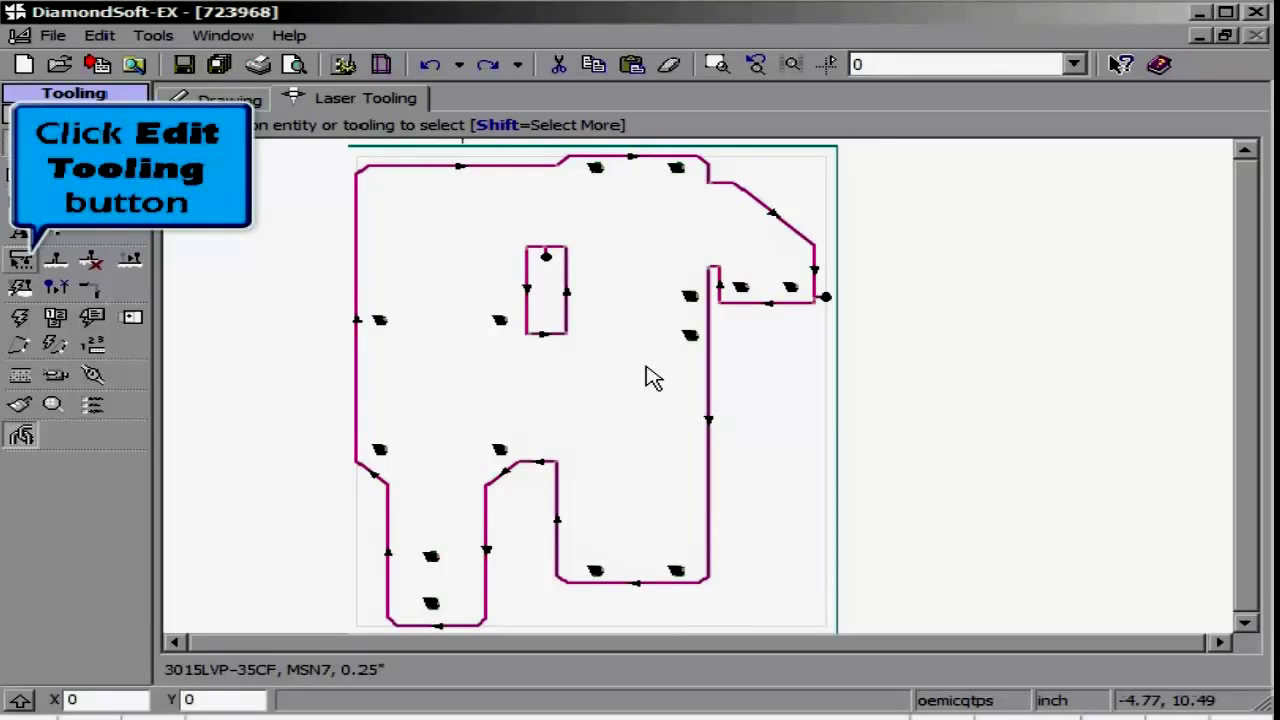
In Edit Tooling mode, open the Laser Cut settings for the small rectangular hole's cut
{"action": "left_click", "coordinate": [22, 260]}
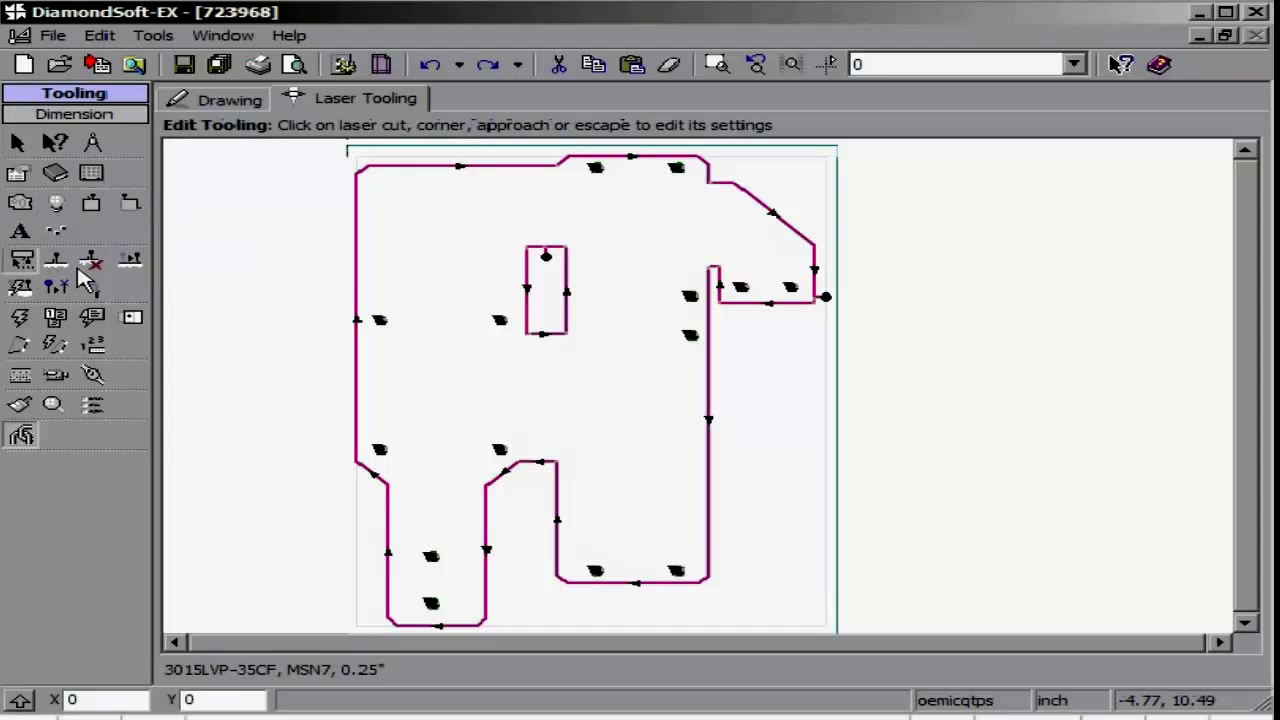
{"action": "left_click", "coordinate": [530, 312]}
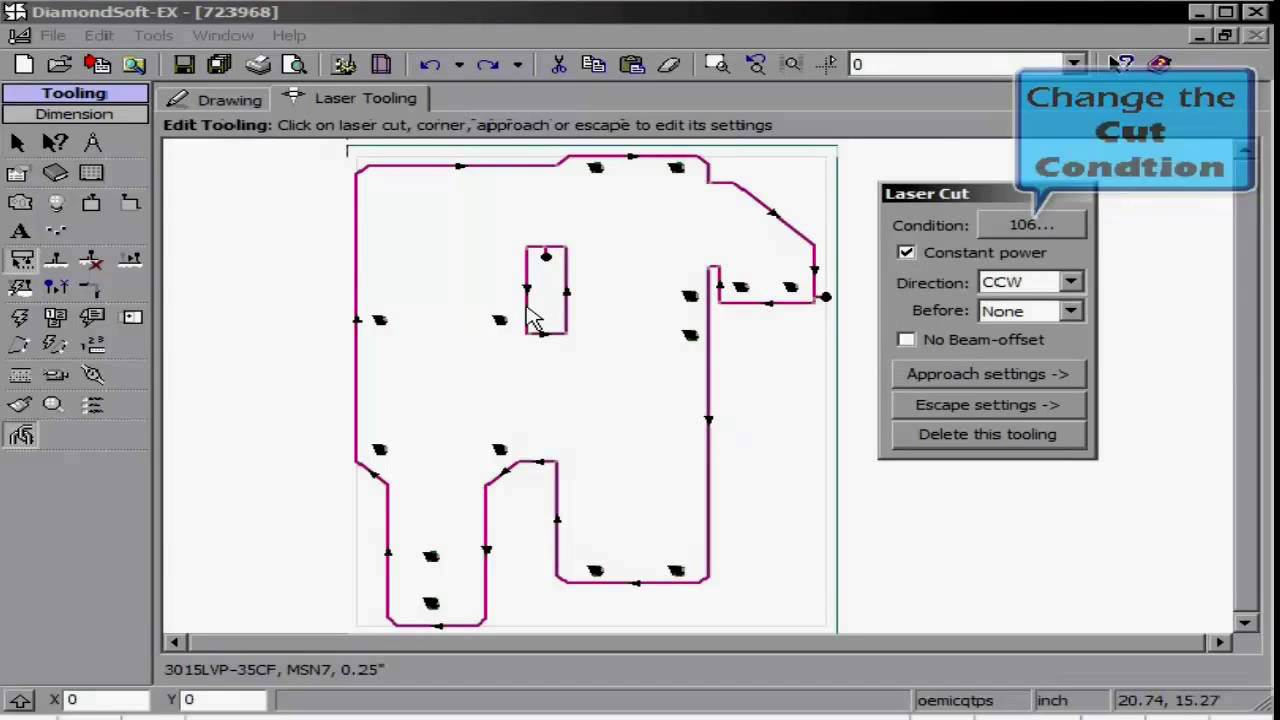
Set the hole cut's condition to 105, trying CW direction before returning to CCW
{"action": "left_click", "coordinate": [1050, 225]}
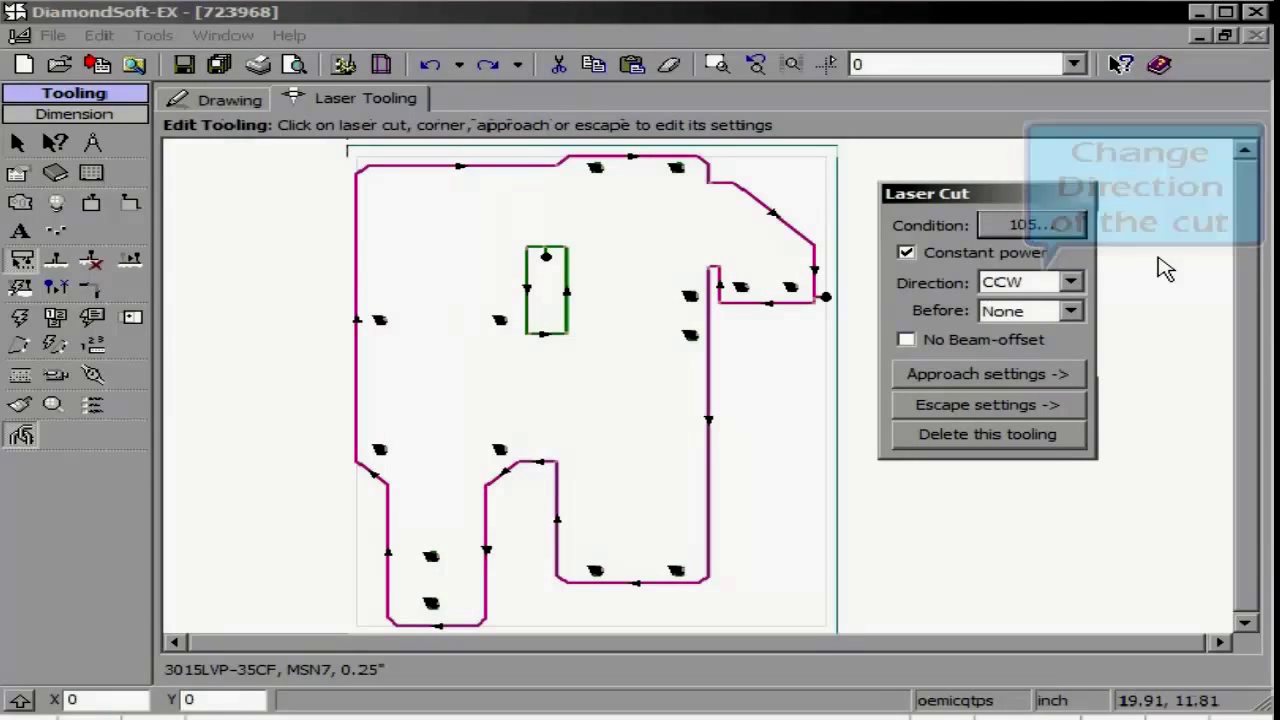
{"action": "left_click", "coordinate": [1042, 288]}
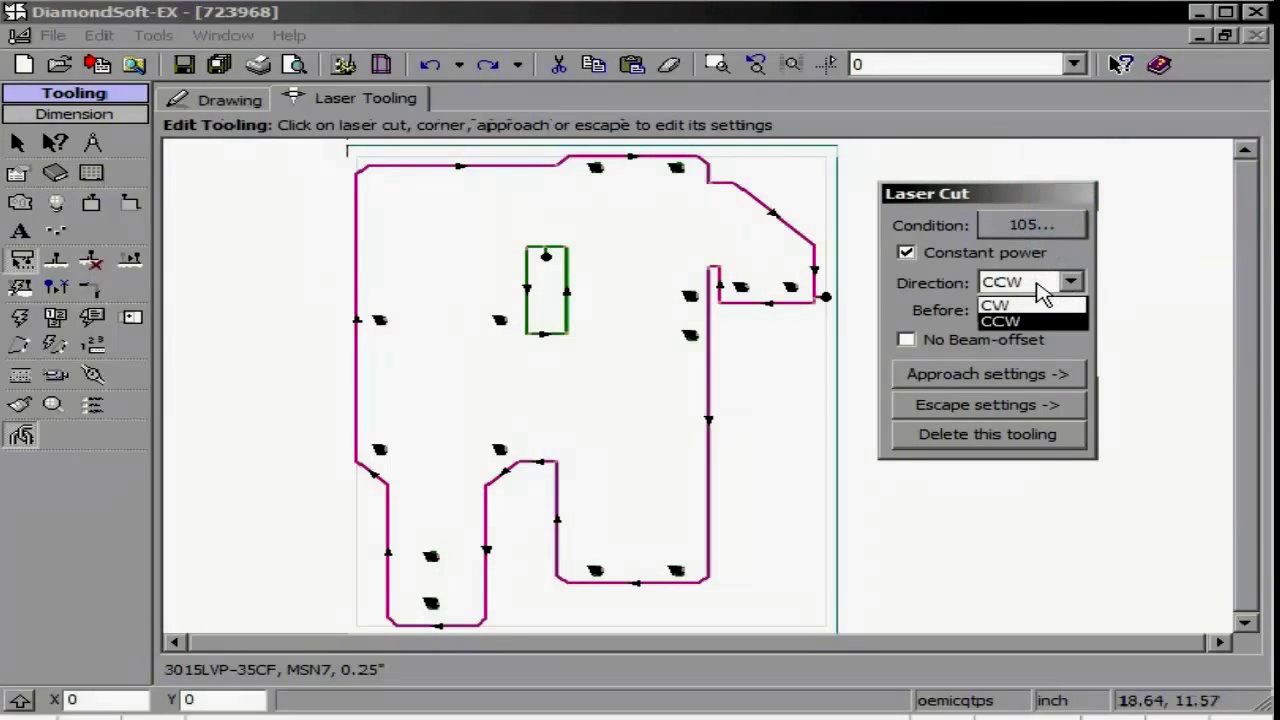
{"action": "left_click", "coordinate": [1034, 305]}
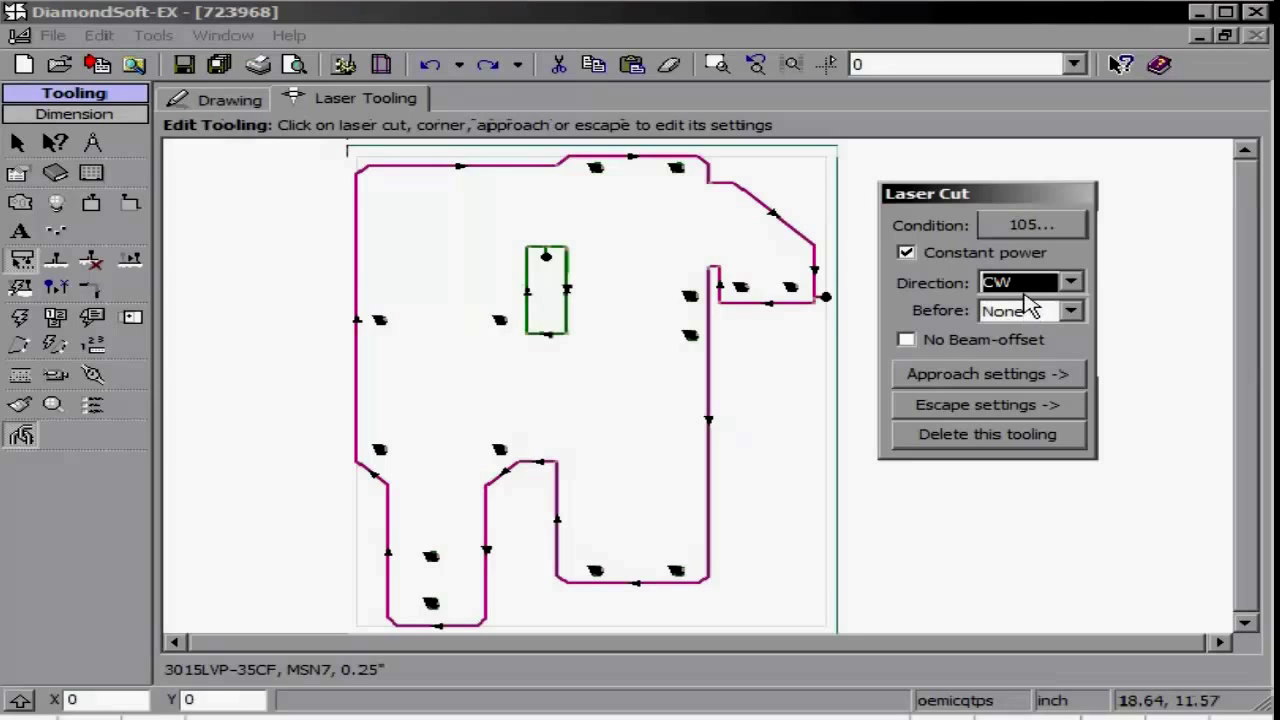
{"action": "left_click", "coordinate": [1025, 287]}
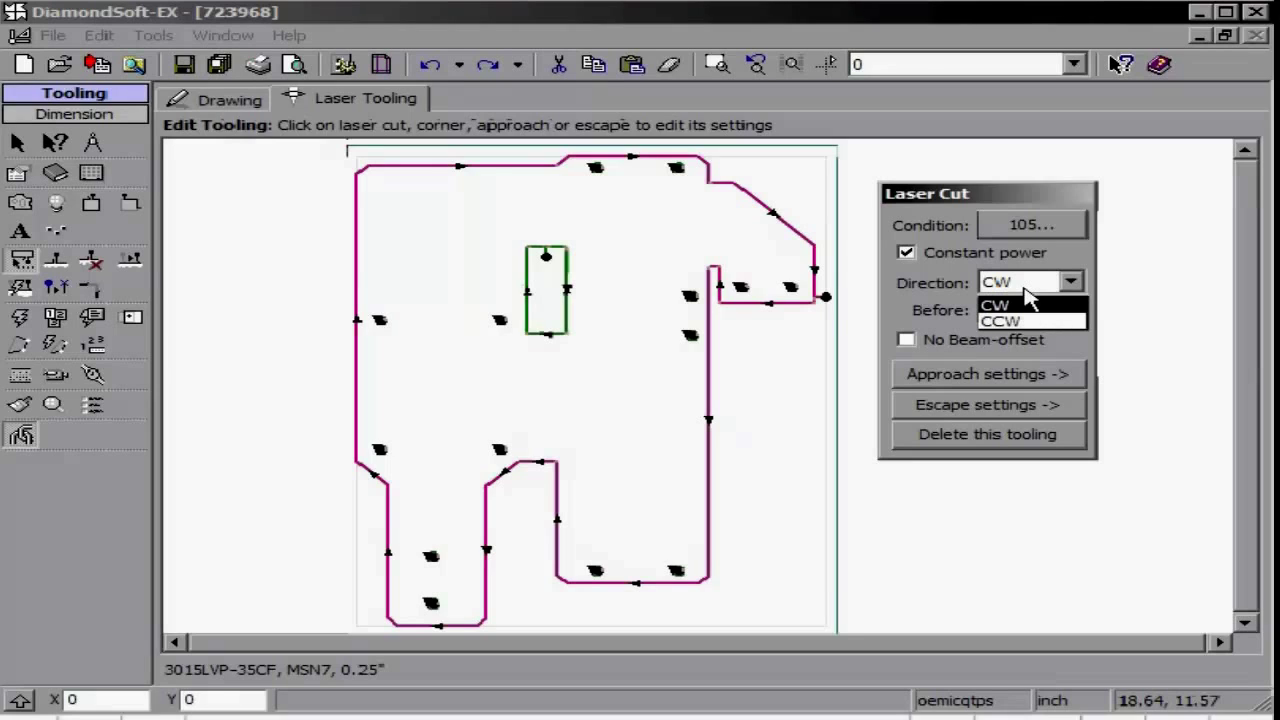
{"action": "left_click", "coordinate": [1026, 320]}
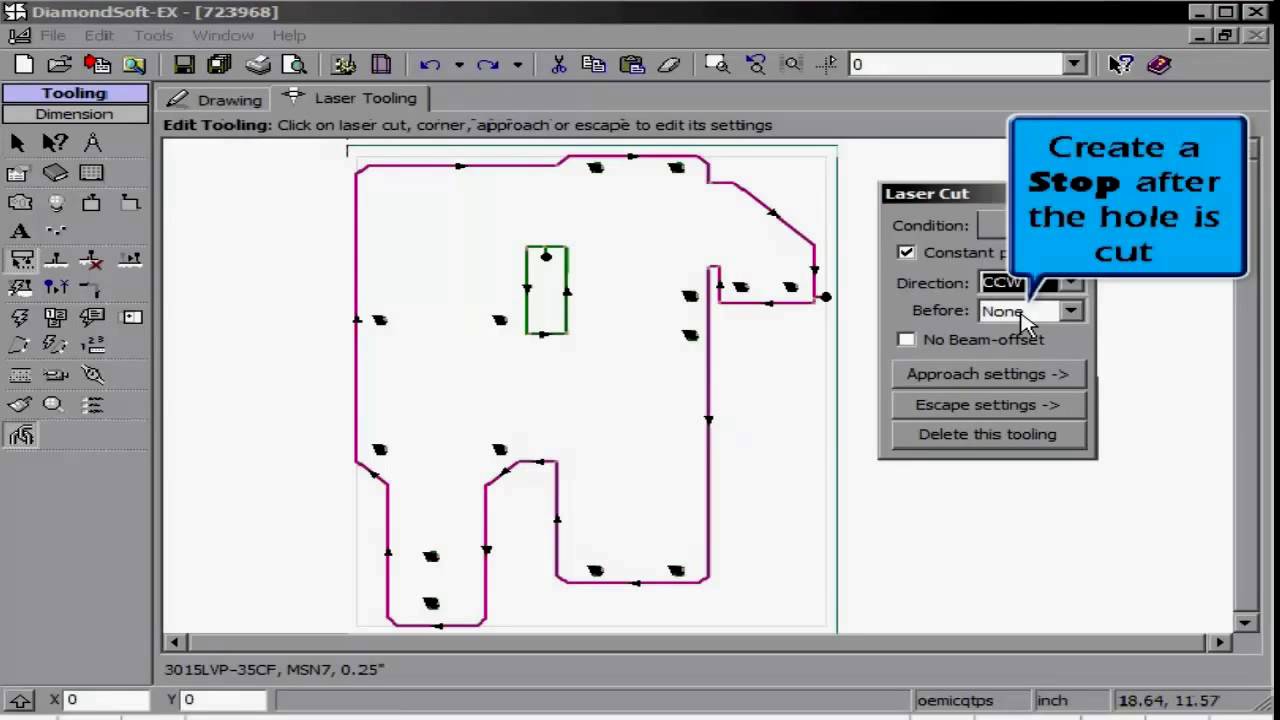
Try a Stop before the cut and No Beam-offset, then revert both settings
{"action": "left_click", "coordinate": [1027, 318]}
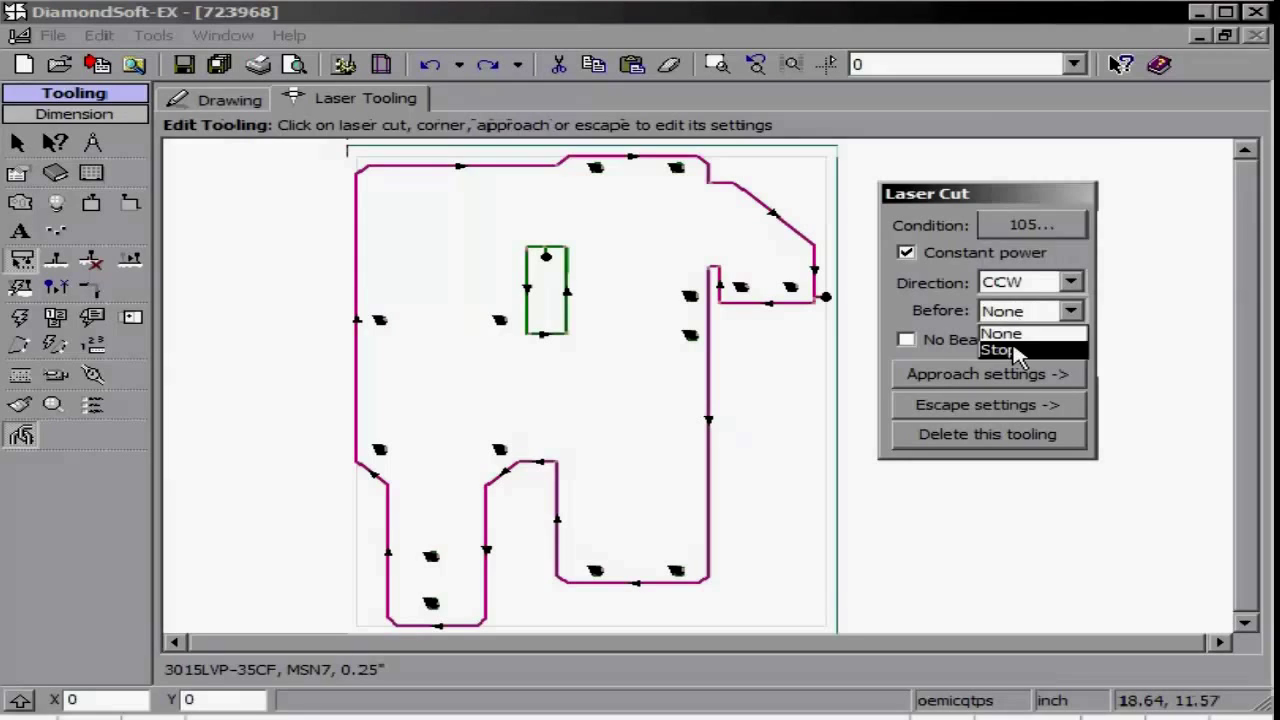
{"action": "left_click", "coordinate": [1016, 349]}
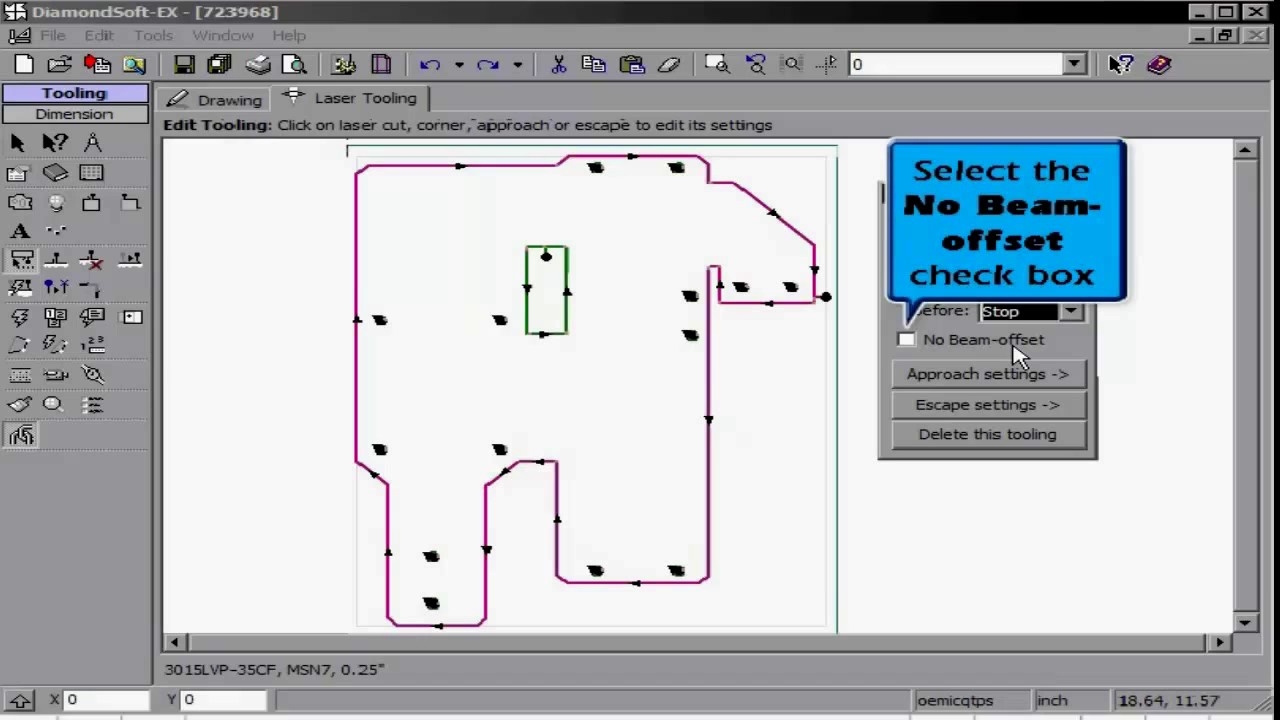
{"action": "left_click", "coordinate": [905, 340]}
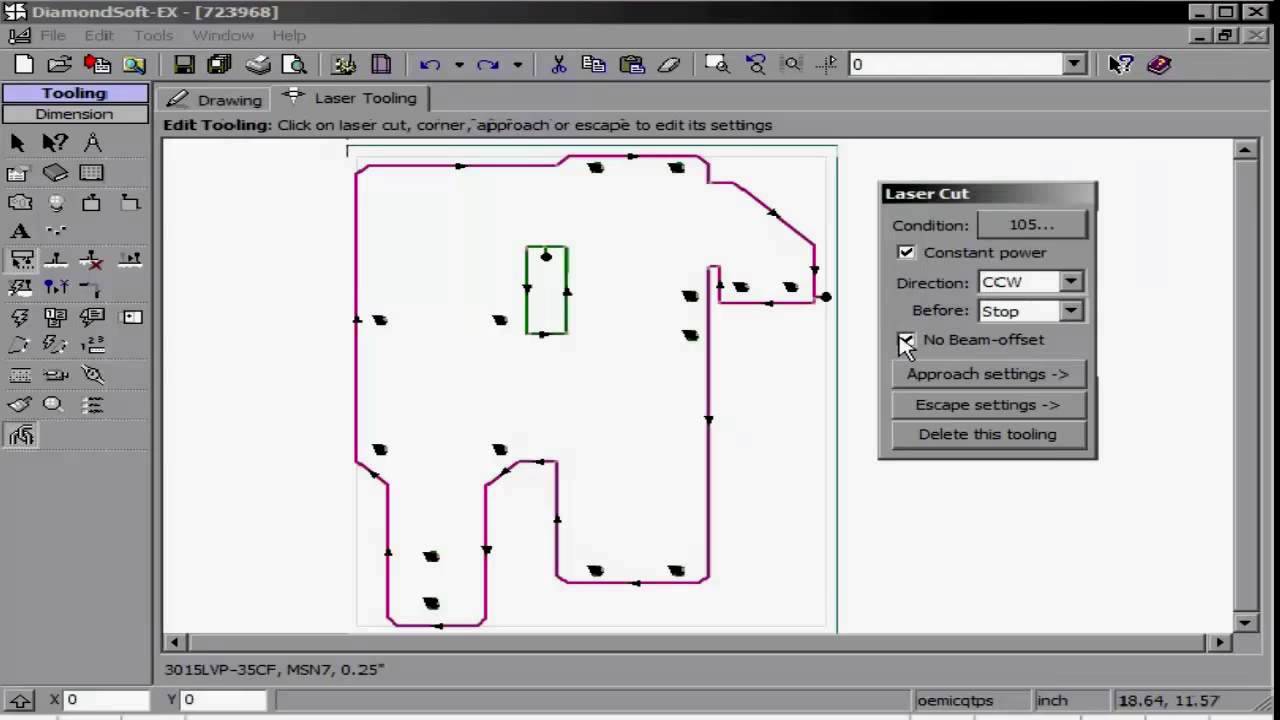
{"action": "left_click", "coordinate": [906, 341]}
{"action": "left_click", "coordinate": [1022, 313]}
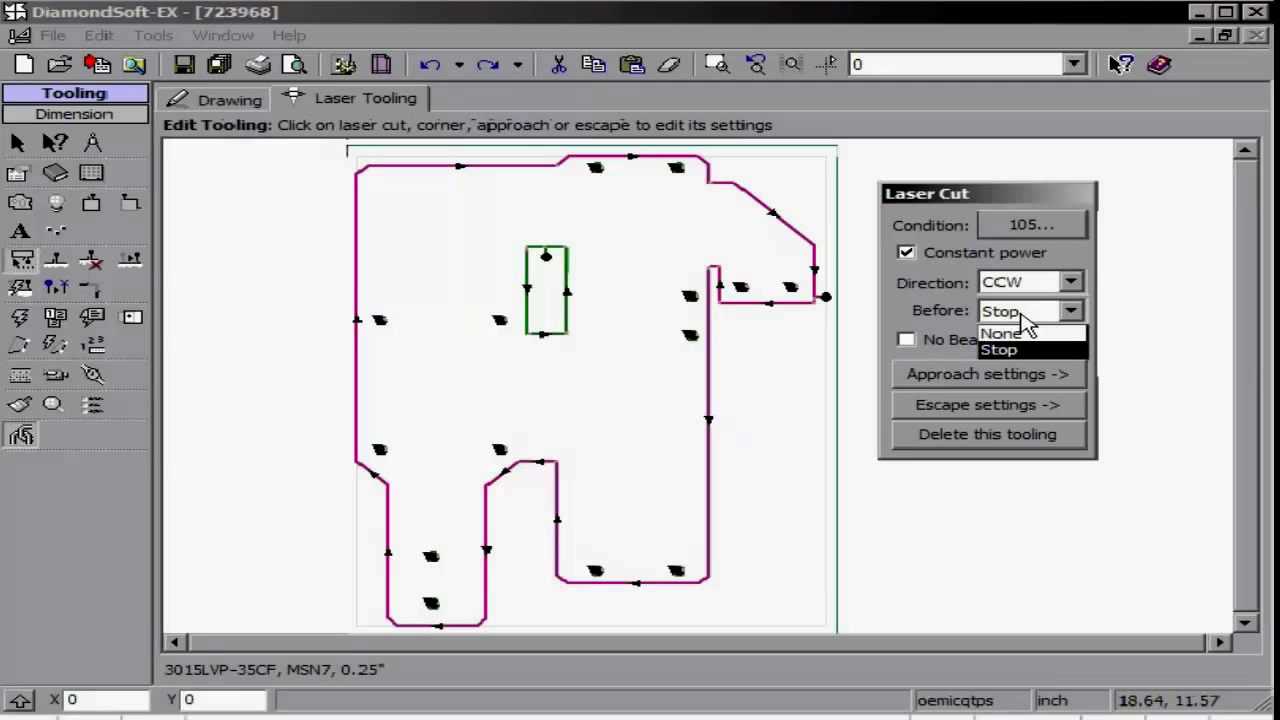
{"action": "left_click", "coordinate": [1028, 340]}
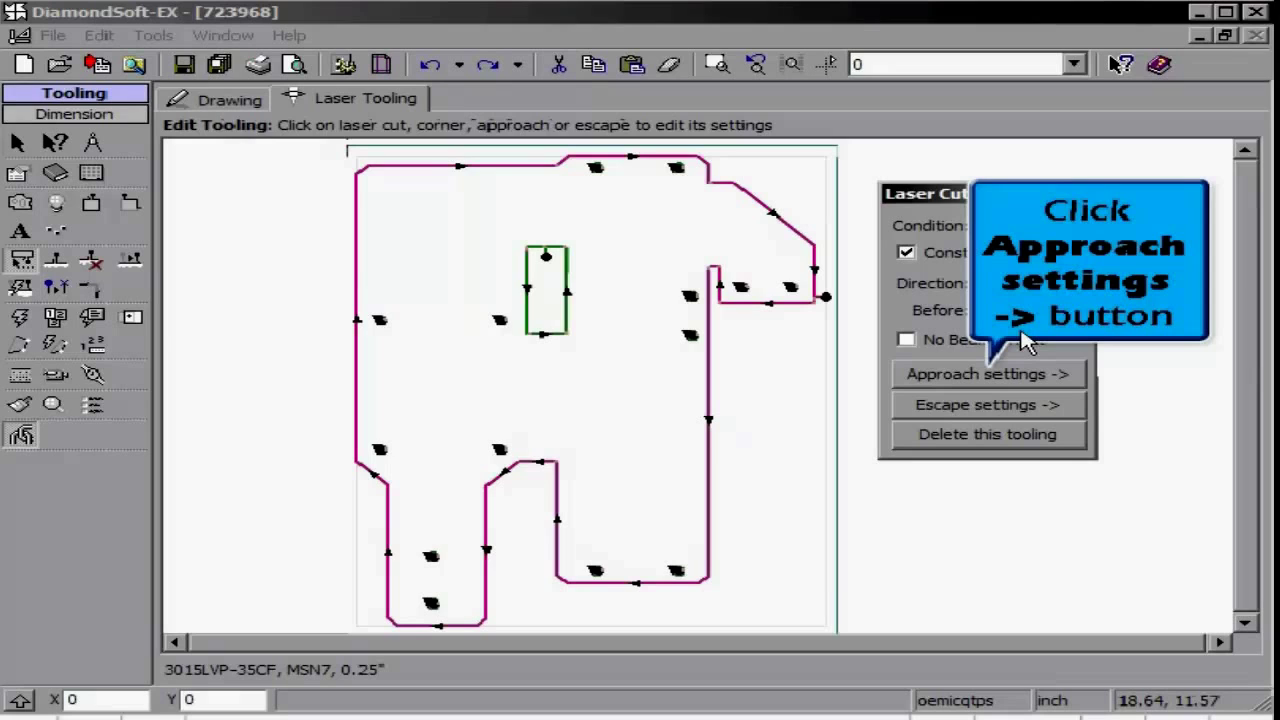
Set the hole's approach to length 0.8, radius 0.3, angle 145 with a Fast (9009) pierce
{"action": "left_click", "coordinate": [987, 373]}
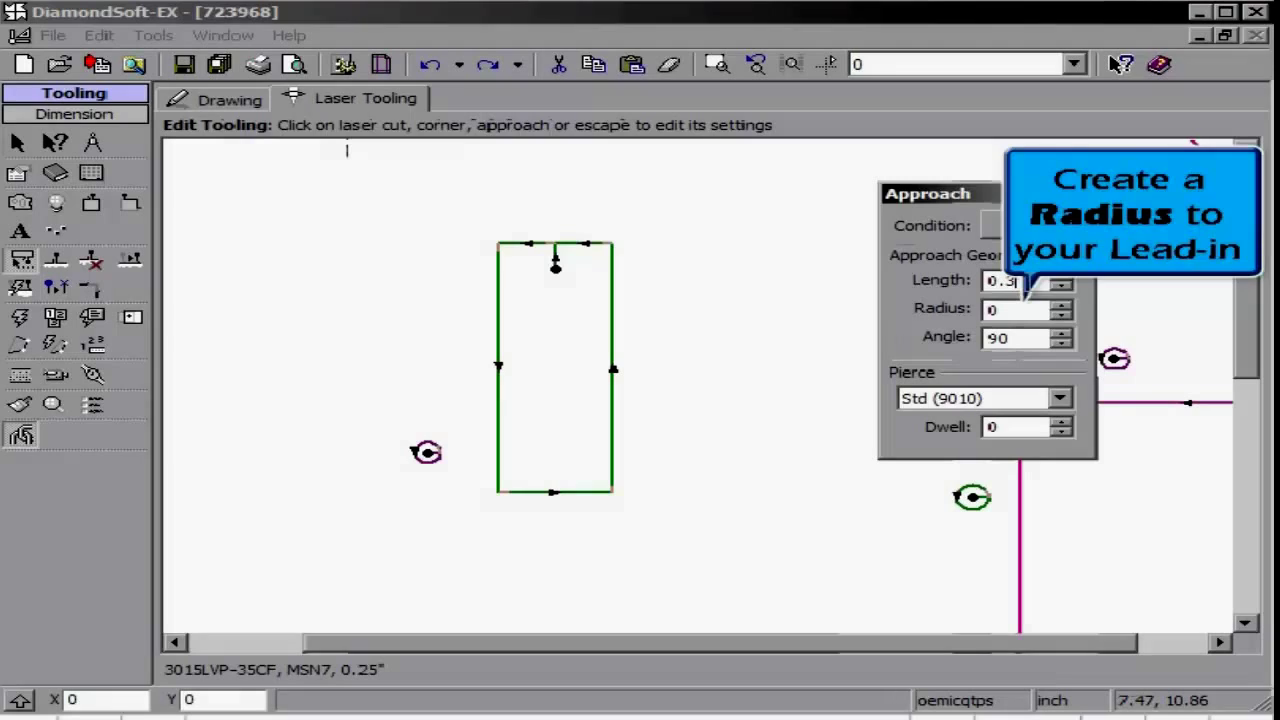
{"action": "left_click", "coordinate": [1013, 310]}
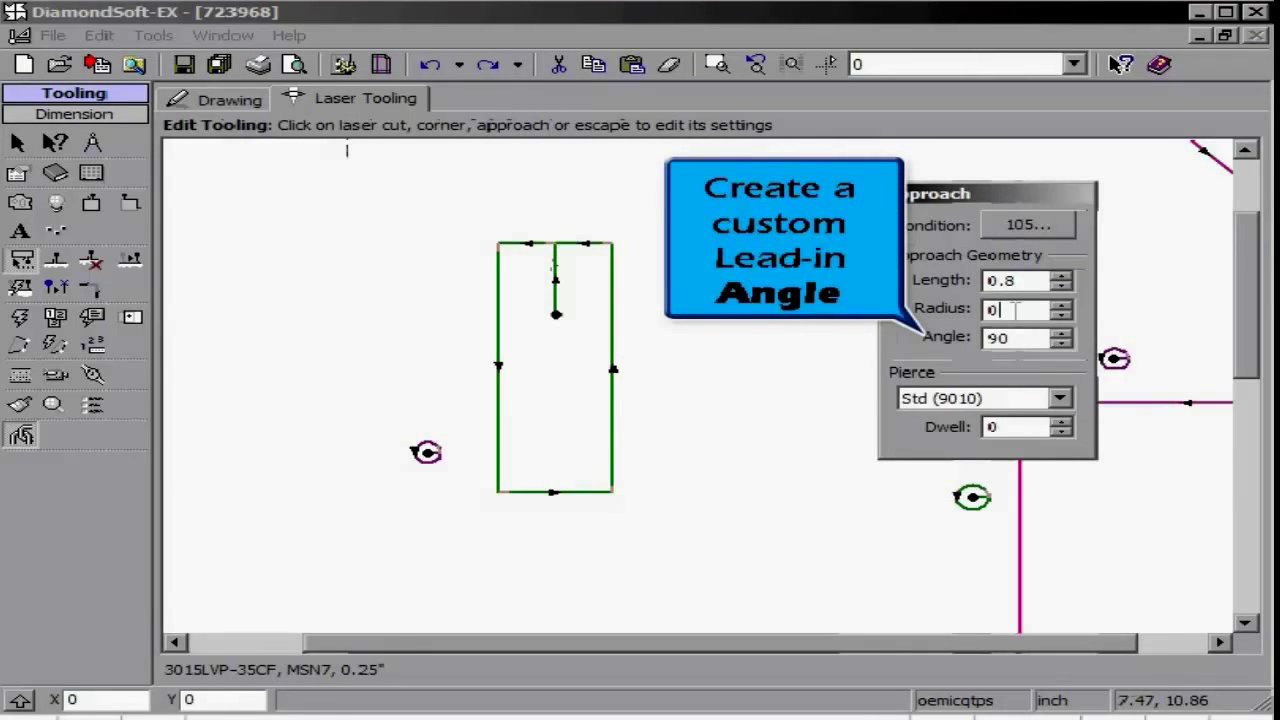
{"action": "type", "text": ".3"}
{"action": "left_click", "coordinate": [1014, 338]}
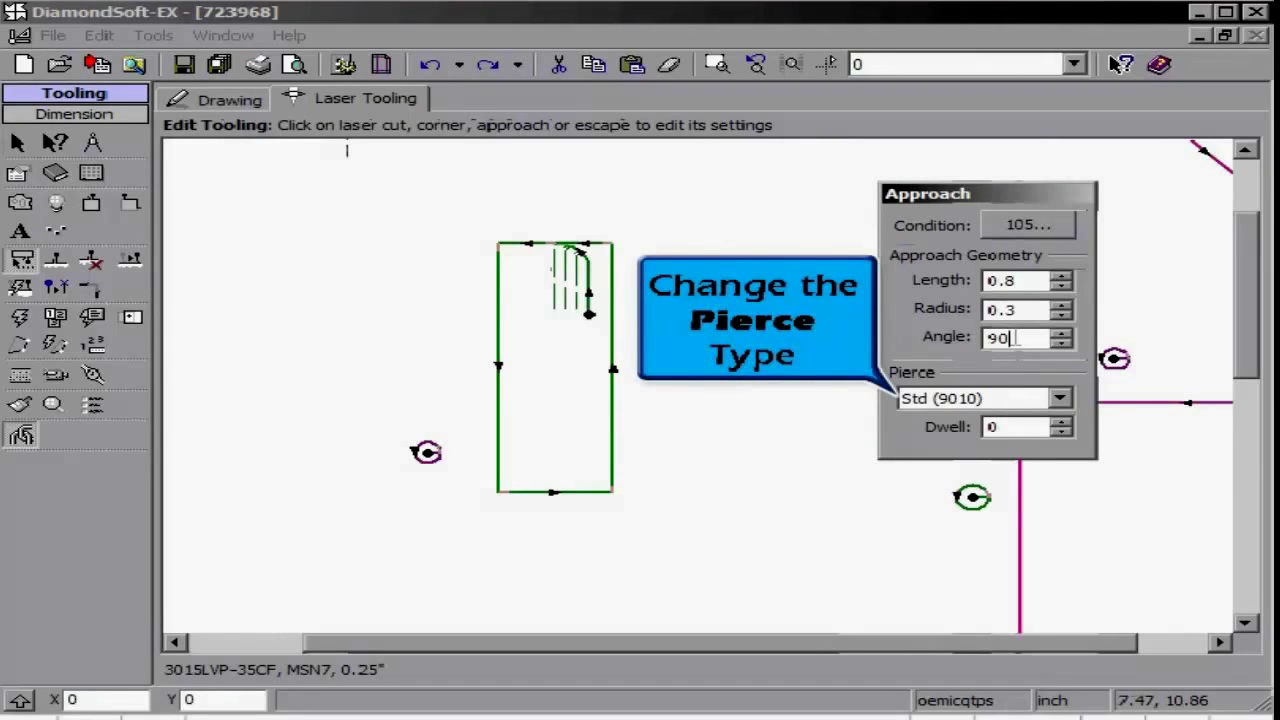
{"action": "key", "text": "BackSpace"}
{"action": "key", "text": "BackSpace"}
{"action": "type", "text": "145"}
{"action": "left_click", "coordinate": [986, 399]}
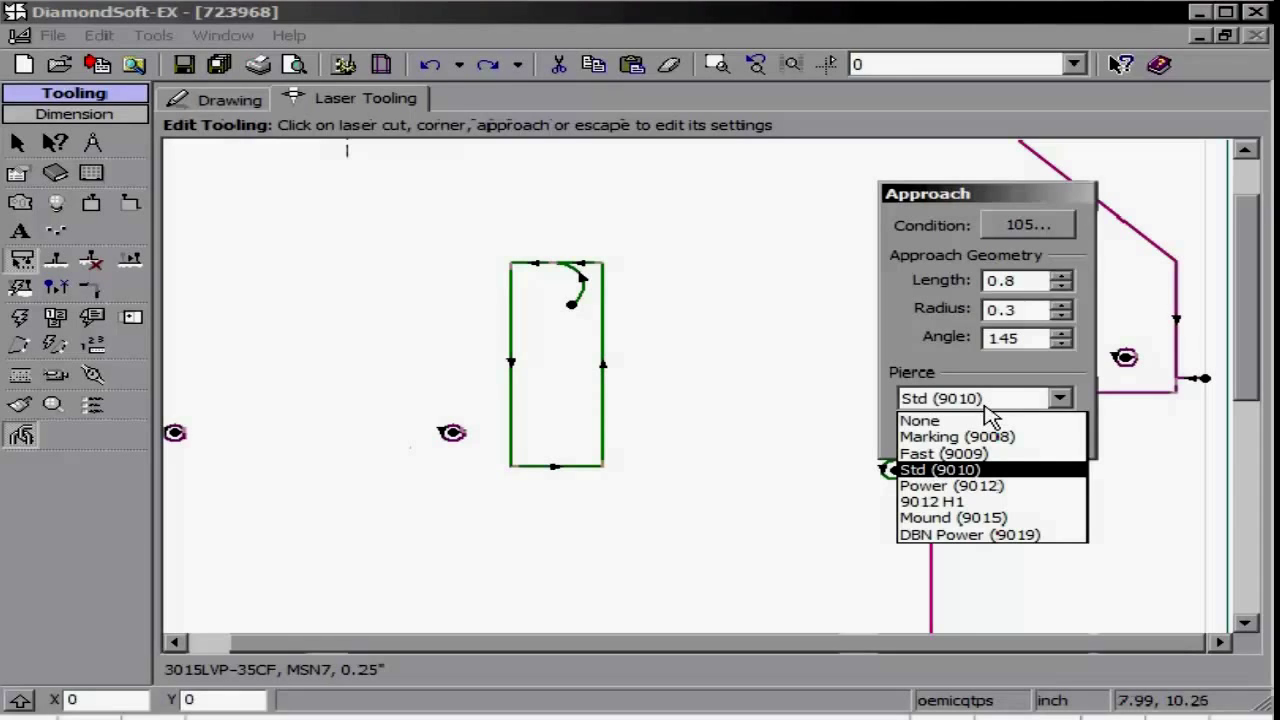
{"action": "left_click", "coordinate": [962, 454]}
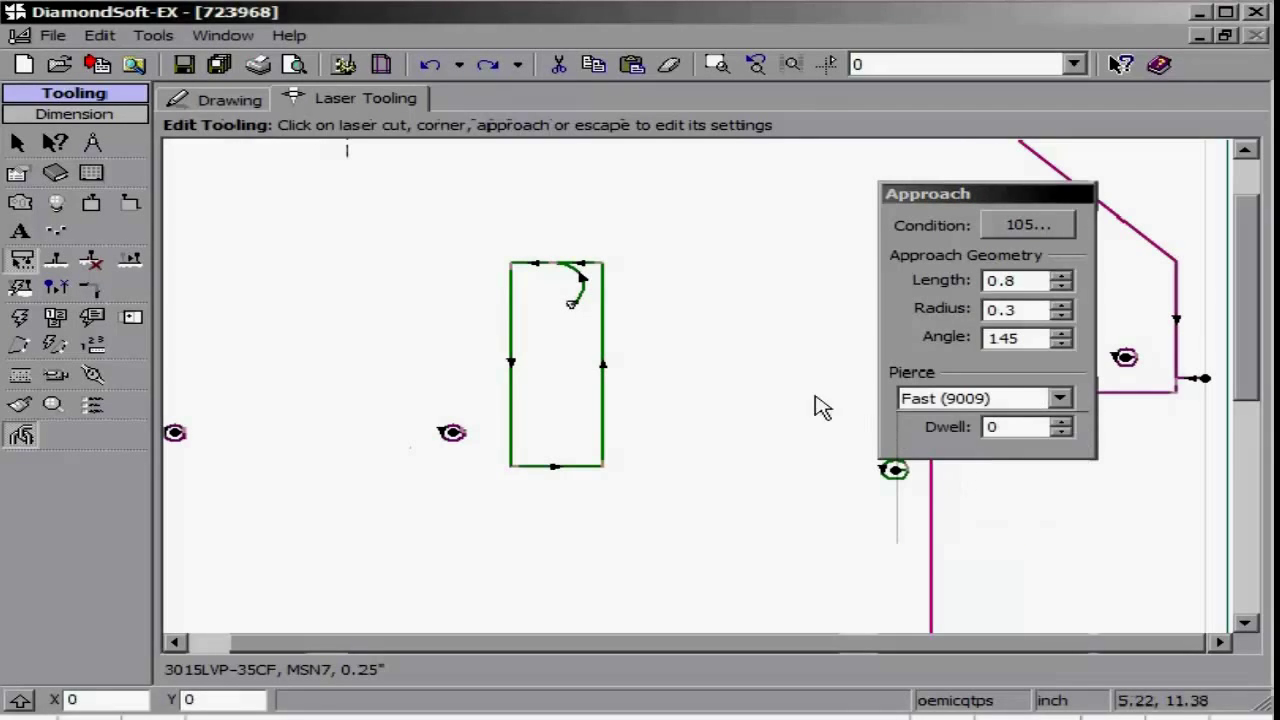
{"action": "left_click", "coordinate": [606, 330]}
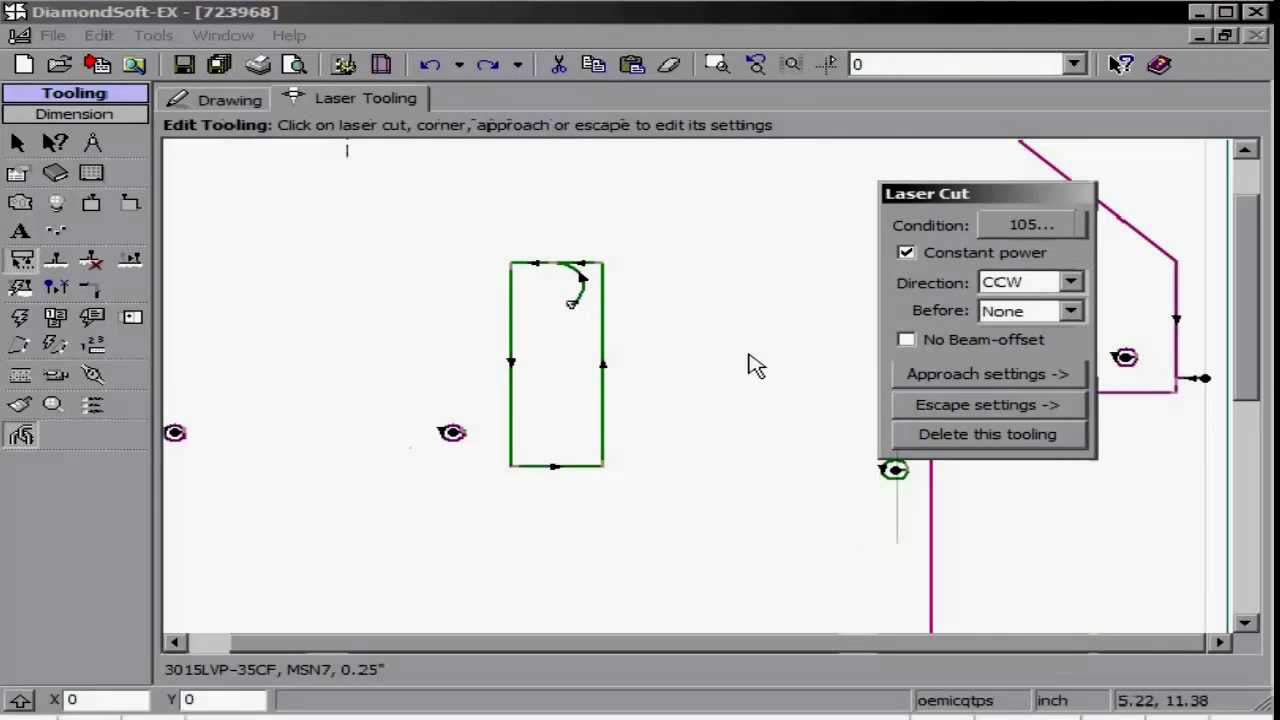
Set the hole's escape to length 0.3, angle 65 and gap width 0.32
{"action": "left_click", "coordinate": [952, 405]}
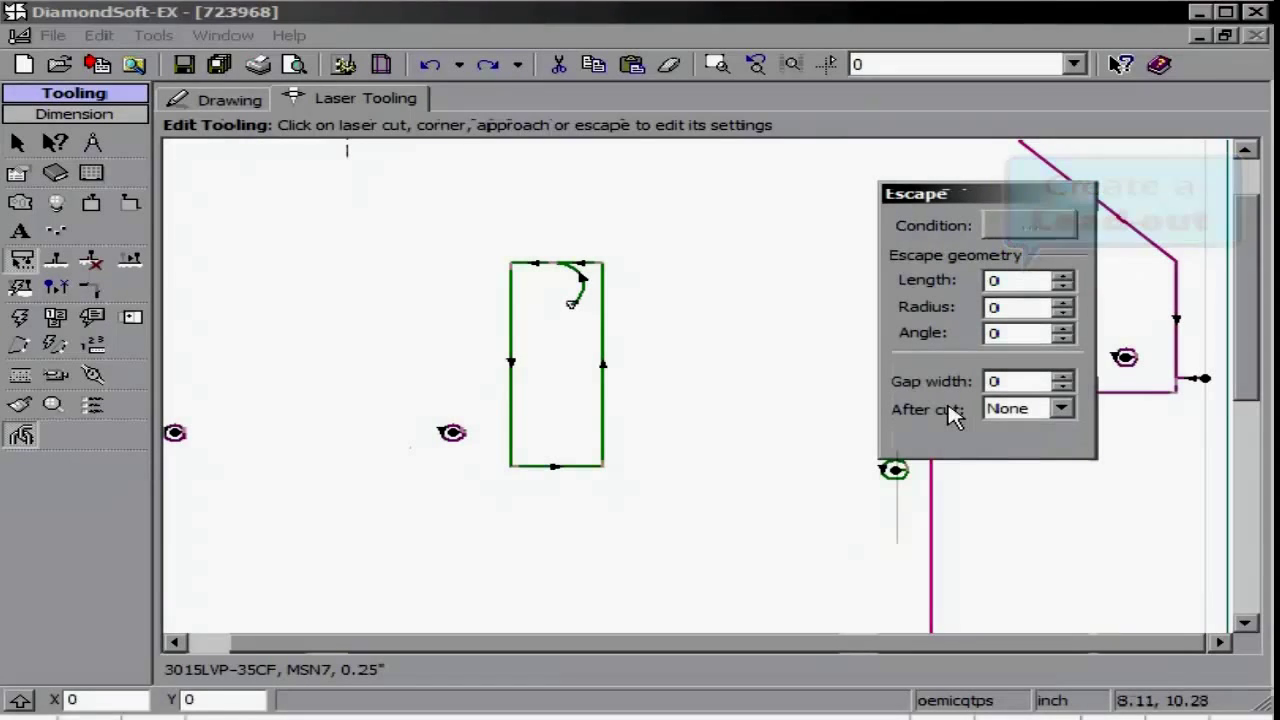
{"action": "left_click", "coordinate": [1014, 282]}
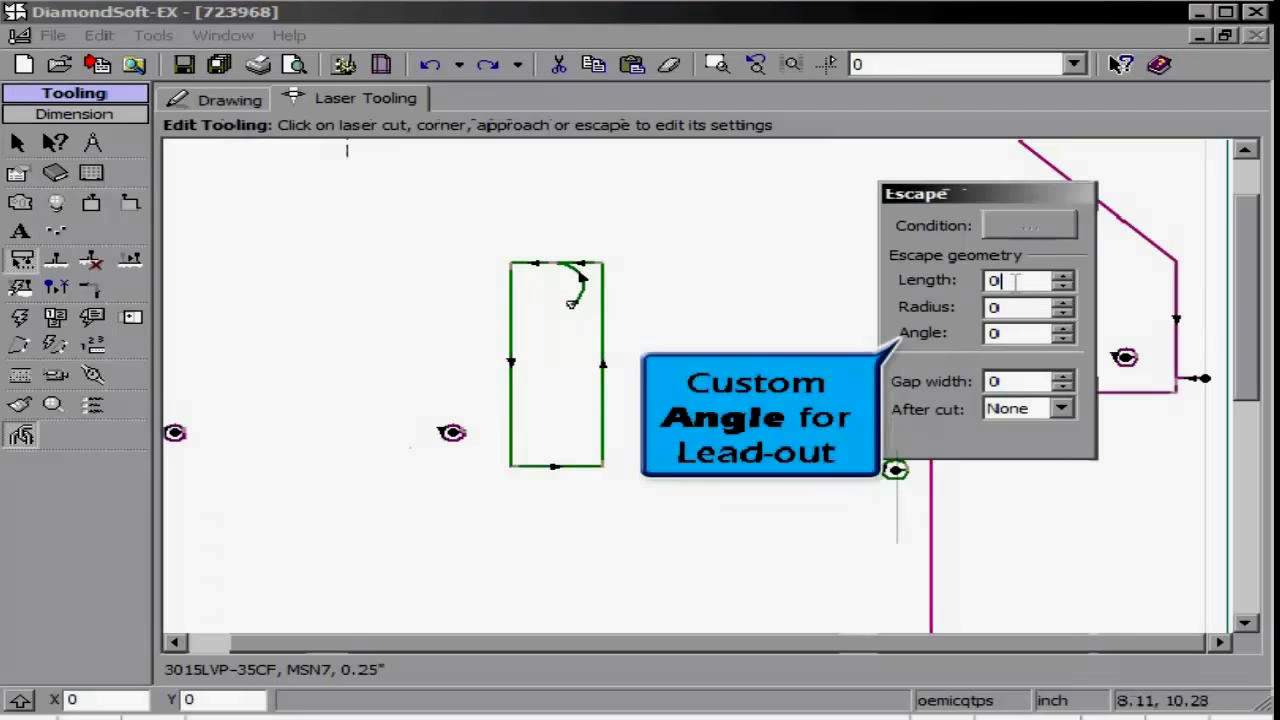
{"action": "type", "text": ".3"}
{"action": "left_click", "coordinate": [1013, 335]}
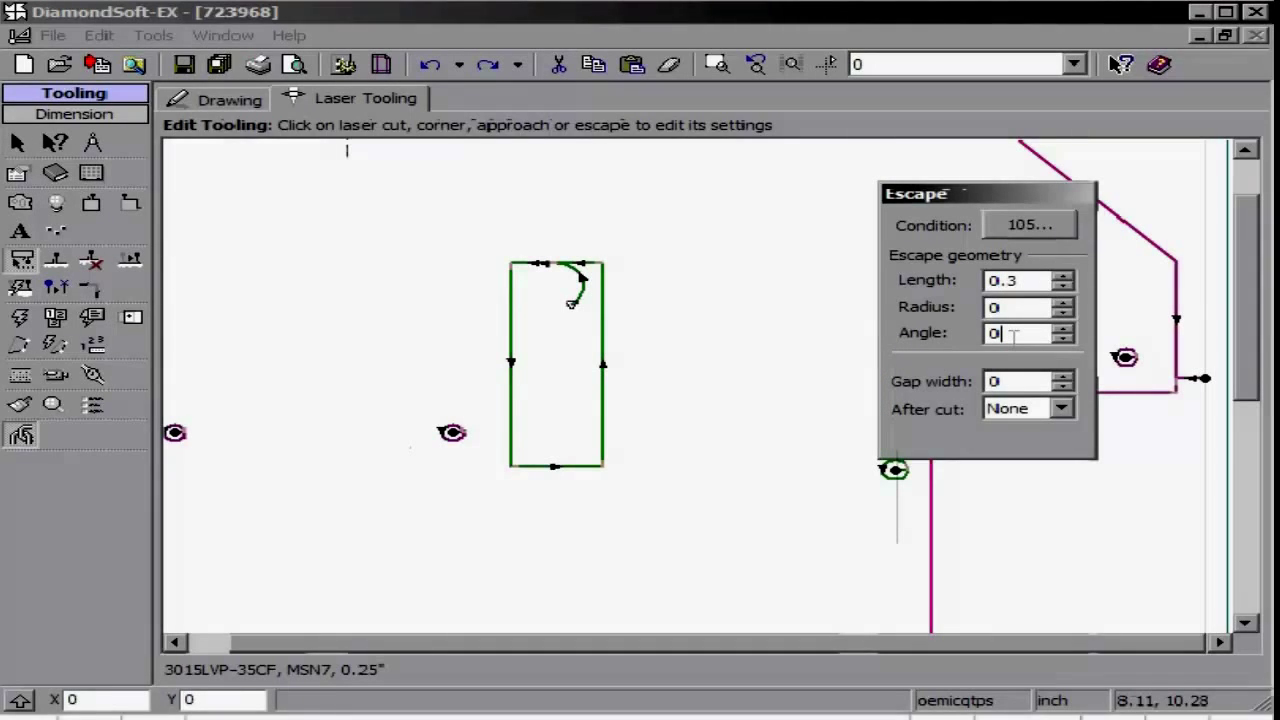
{"action": "key", "text": "BackSpace"}
{"action": "type", "text": "65"}
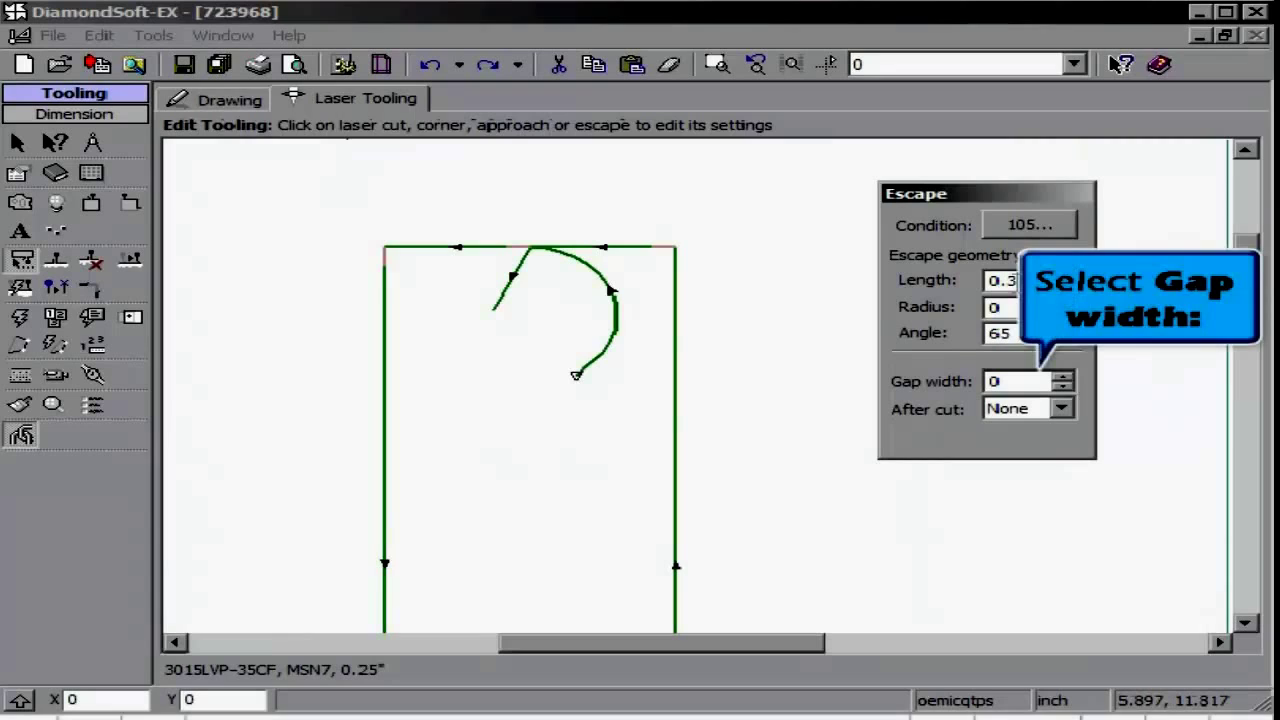
{"action": "left_click", "coordinate": [1030, 381]}
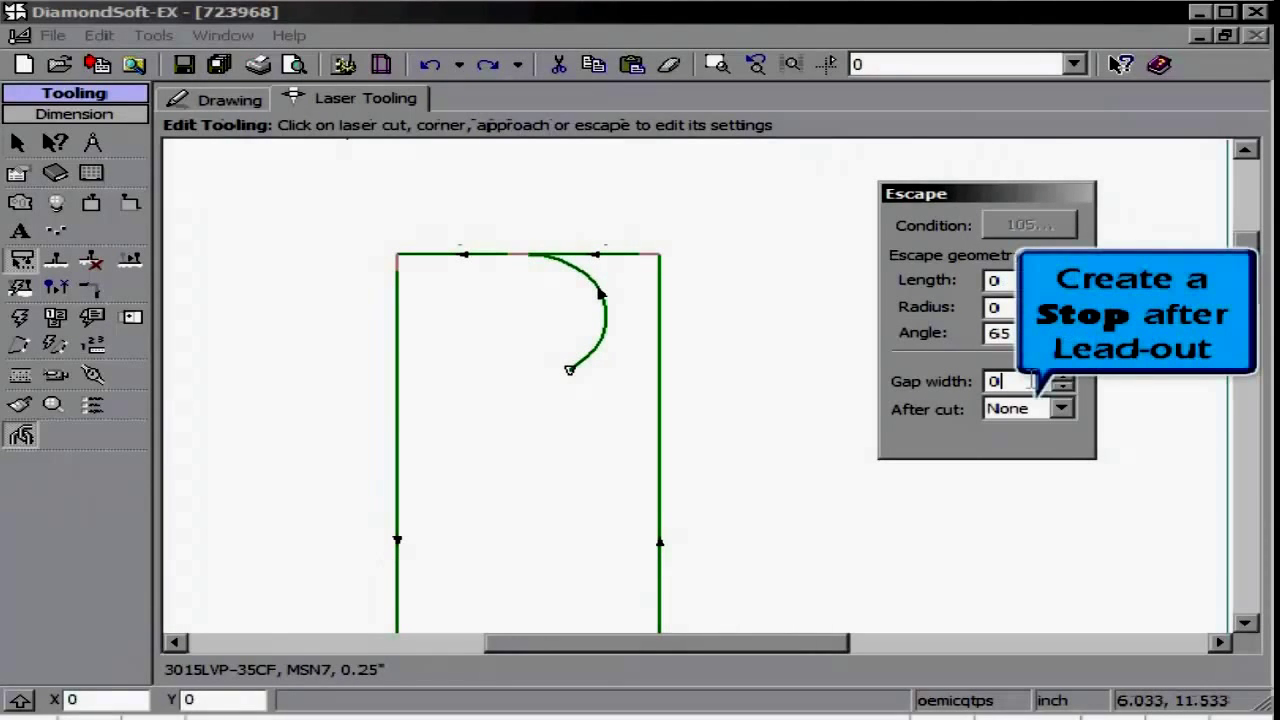
{"action": "type", "text": ".32"}
{"action": "left_click", "coordinate": [1030, 409]}
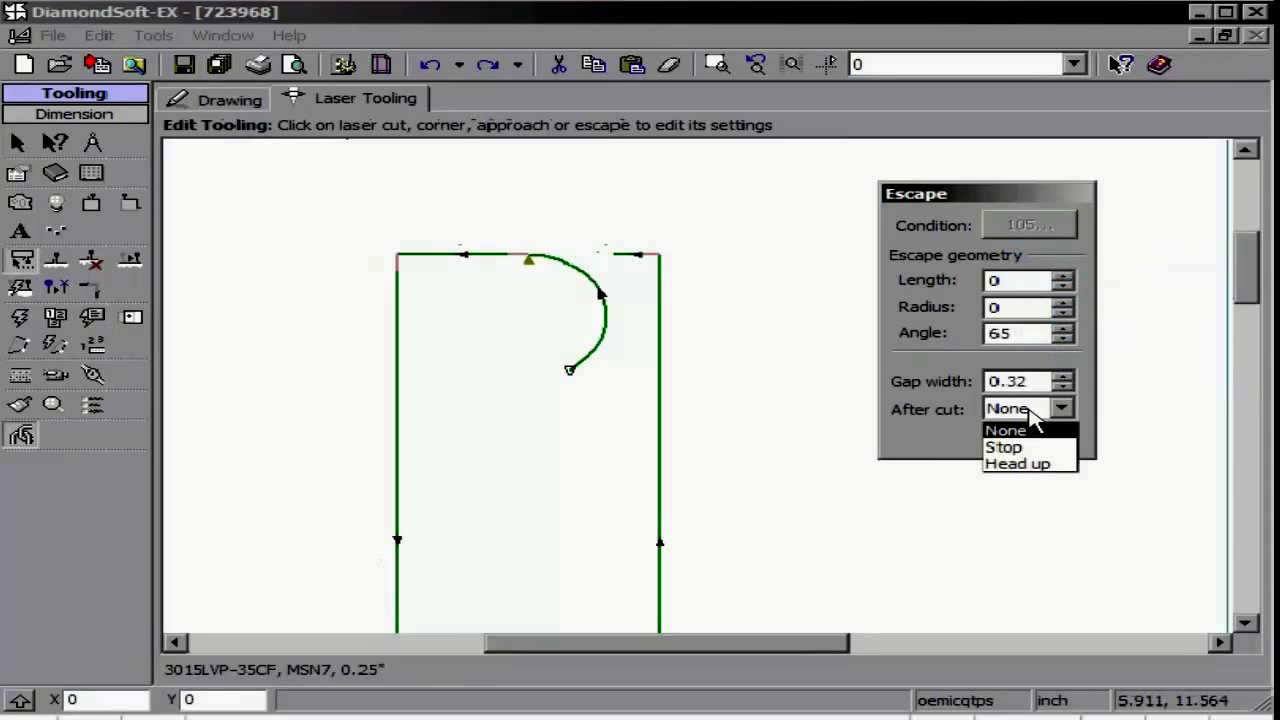
Set the escape's After cut to Head up with dwell 2 and reset the gap width to 0
{"action": "left_click", "coordinate": [1030, 448]}
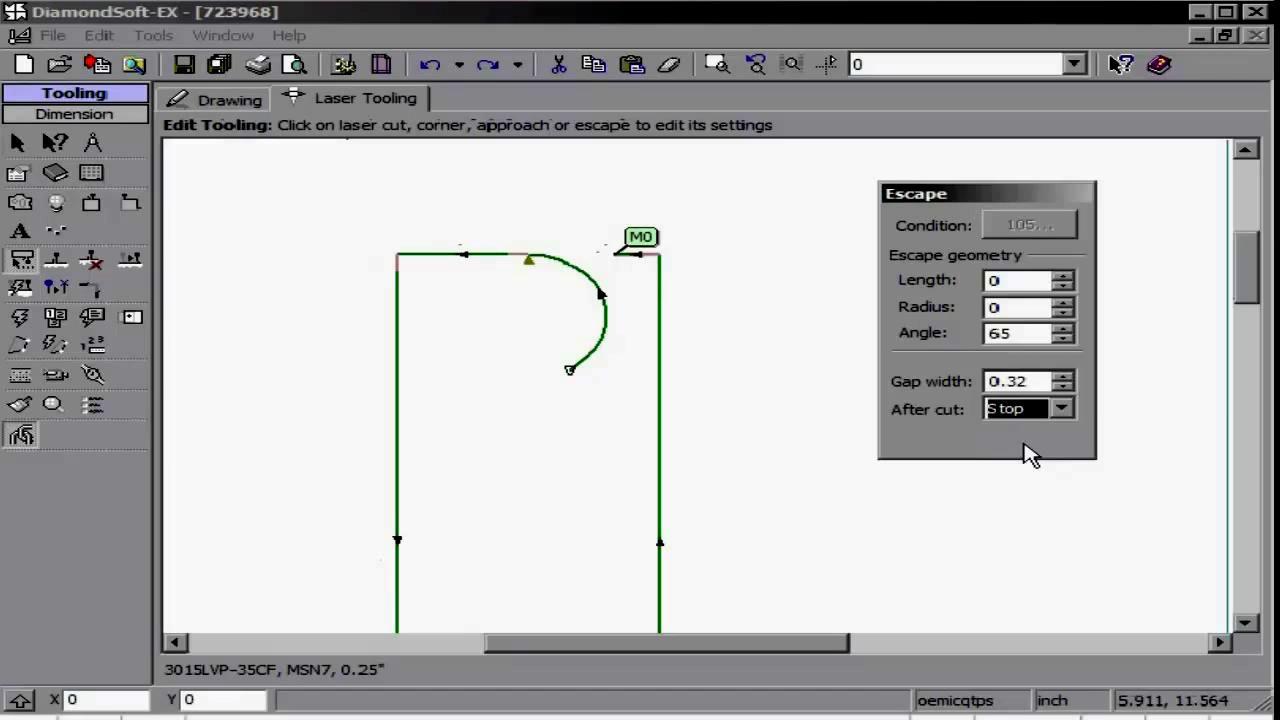
{"action": "left_click", "coordinate": [1030, 409]}
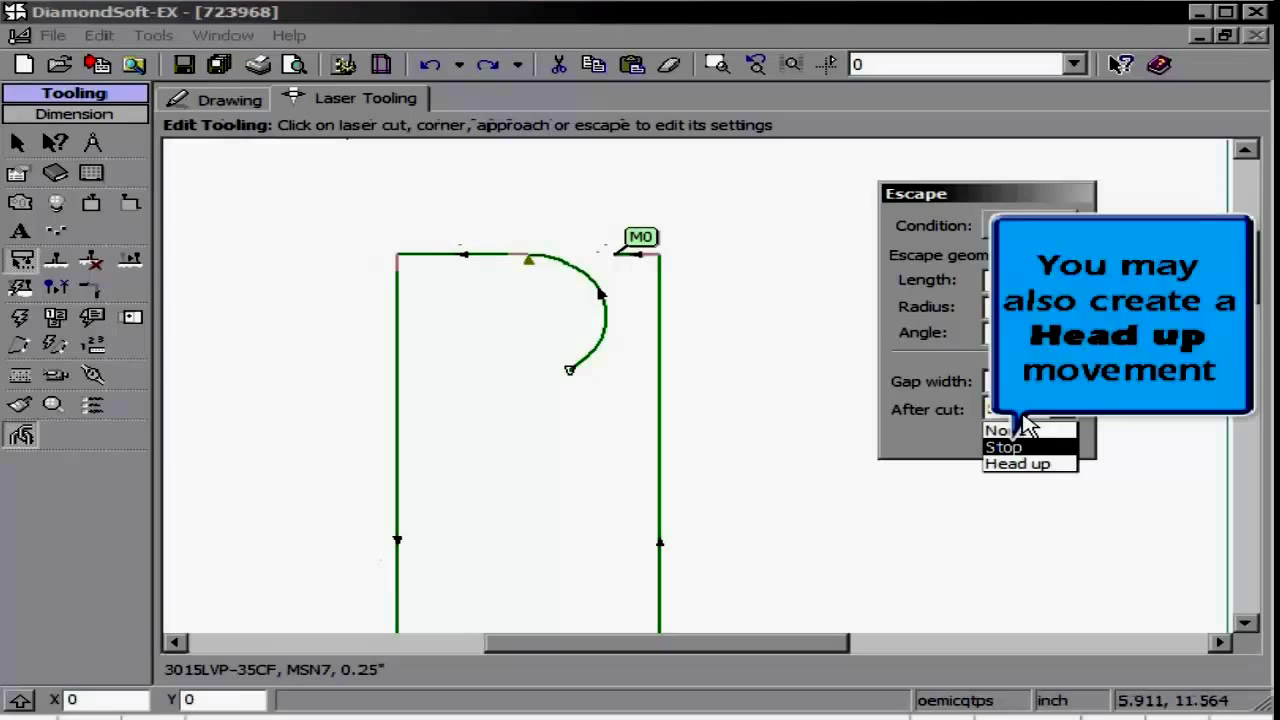
{"action": "left_click", "coordinate": [1030, 465]}
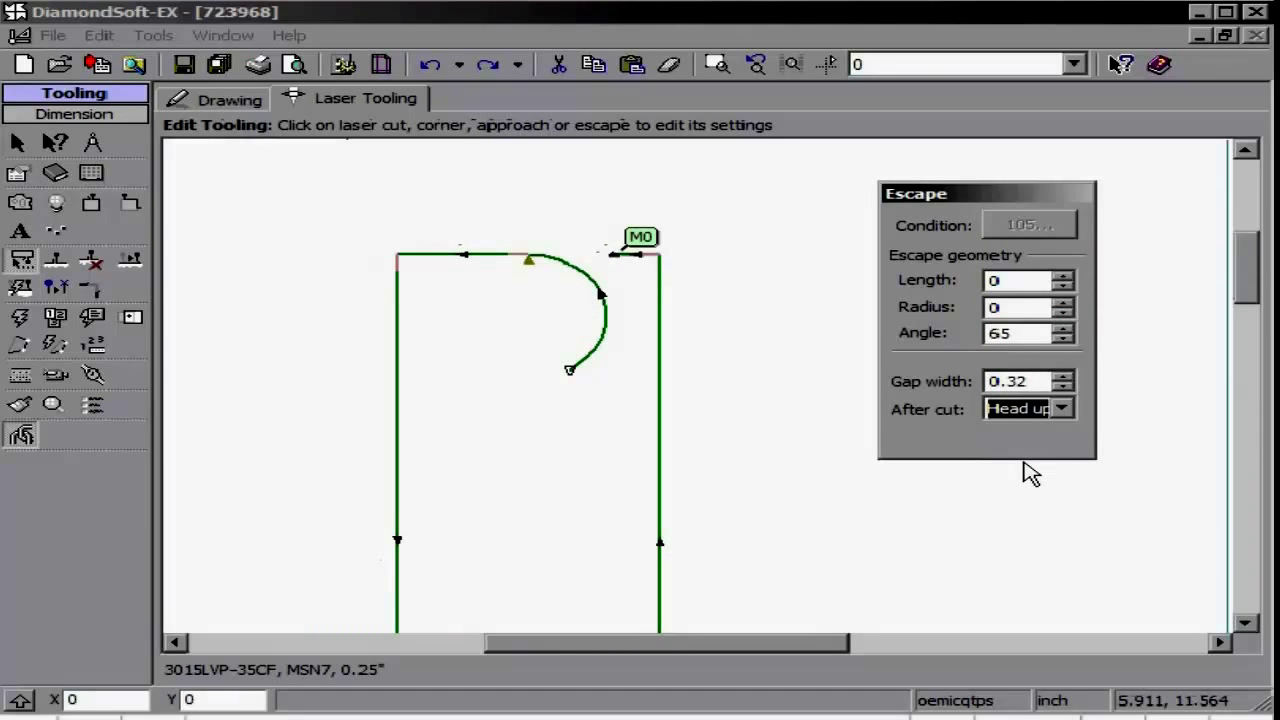
{"action": "left_click", "coordinate": [1008, 435]}
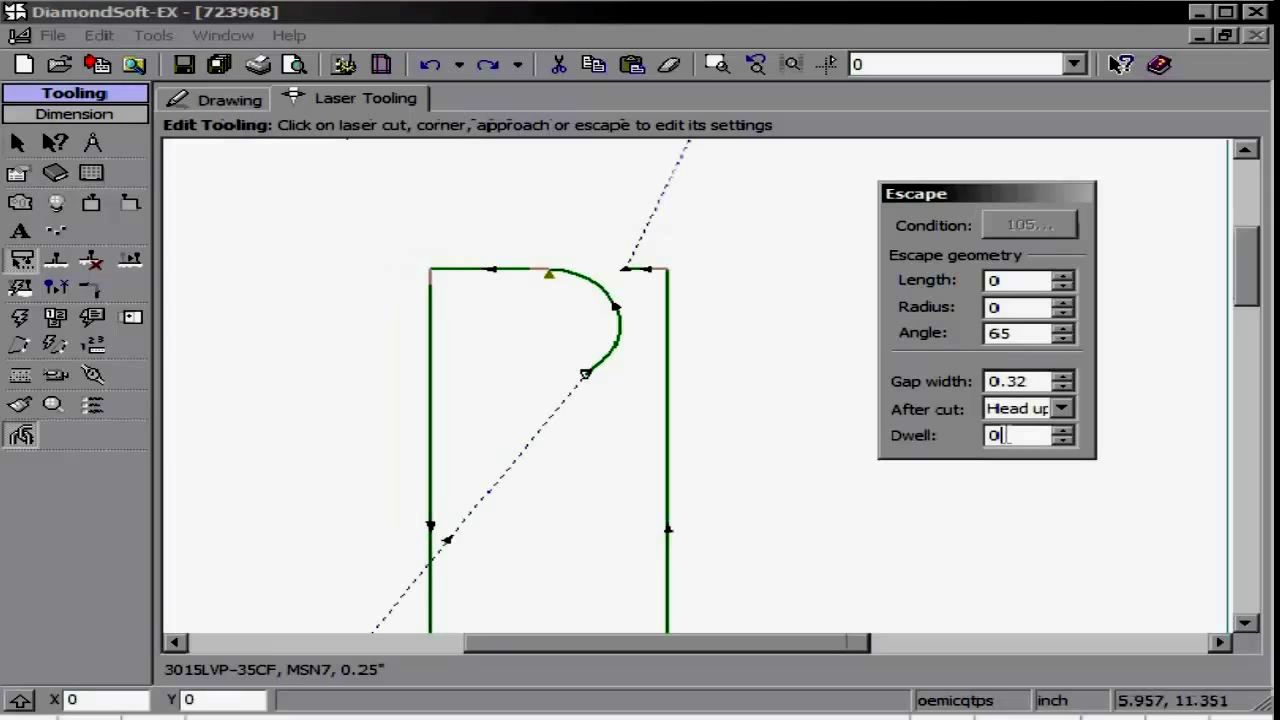
{"action": "key", "text": "BackSpace"}
{"action": "type", "text": "2"}
{"action": "double_click", "coordinate": [1042, 381]}
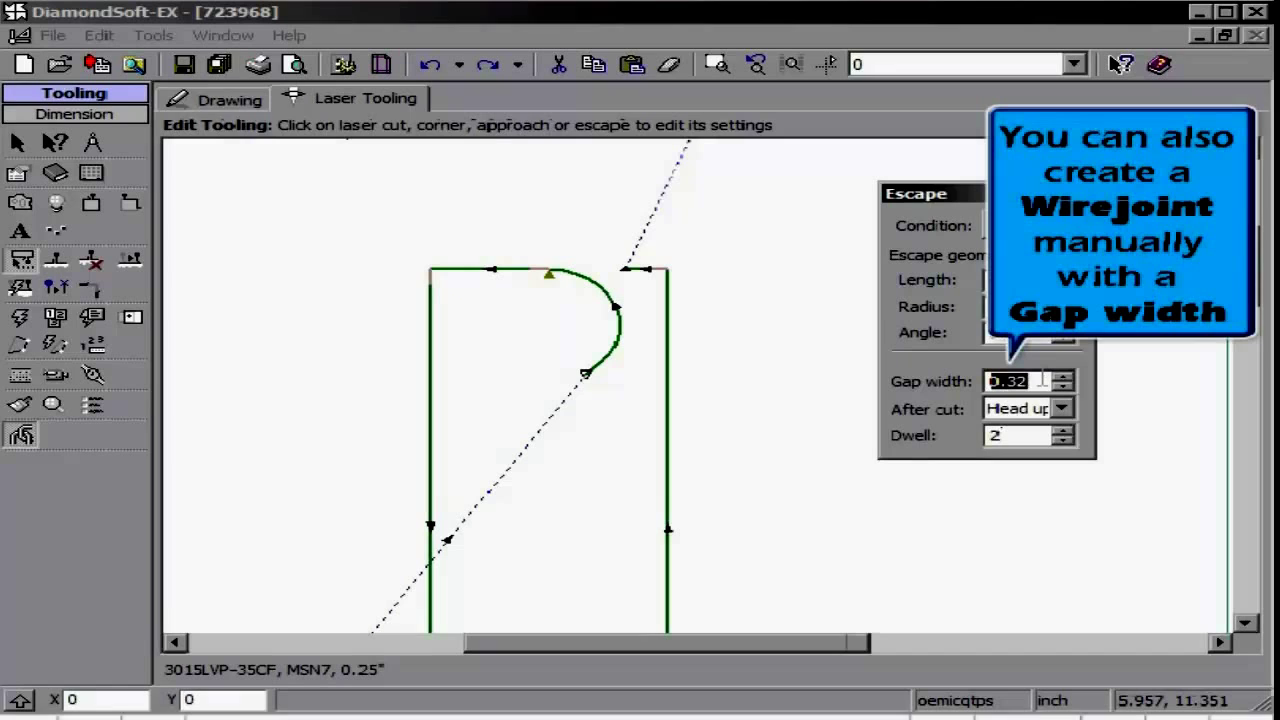
{"action": "type", "text": "0"}
{"action": "left_click", "coordinate": [1018, 333]}
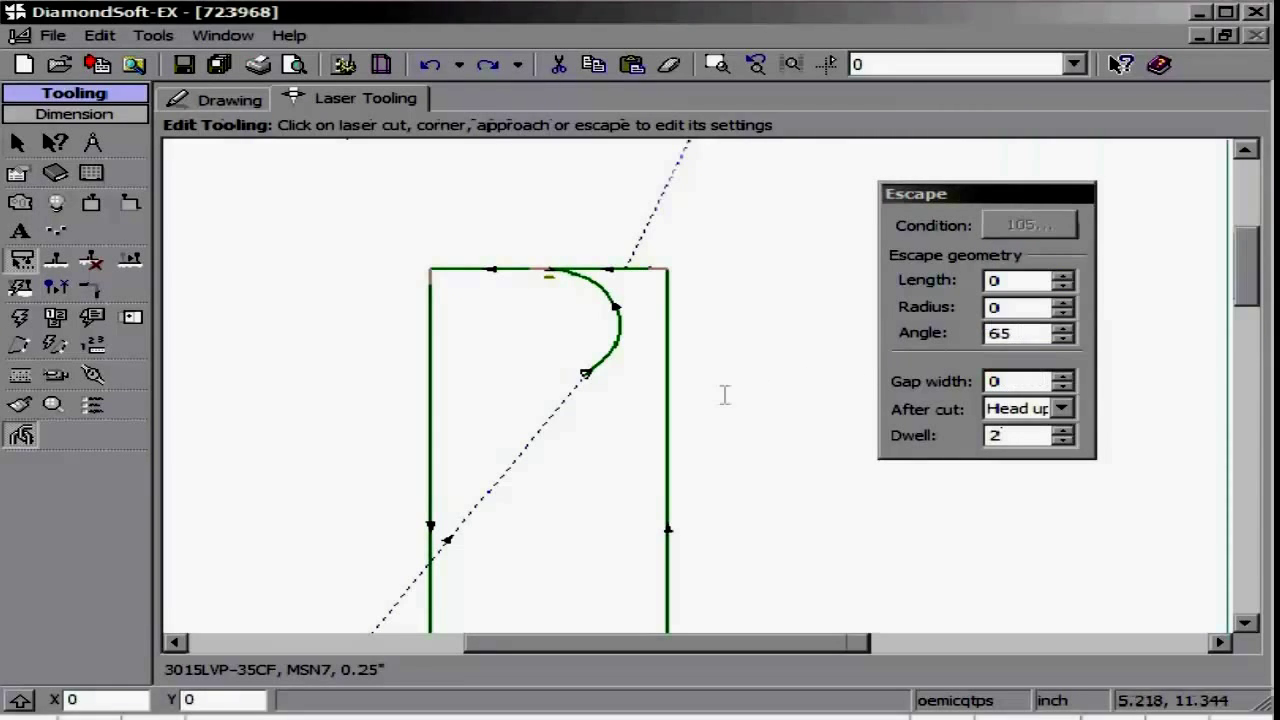
{"action": "left_click", "coordinate": [669, 410]}
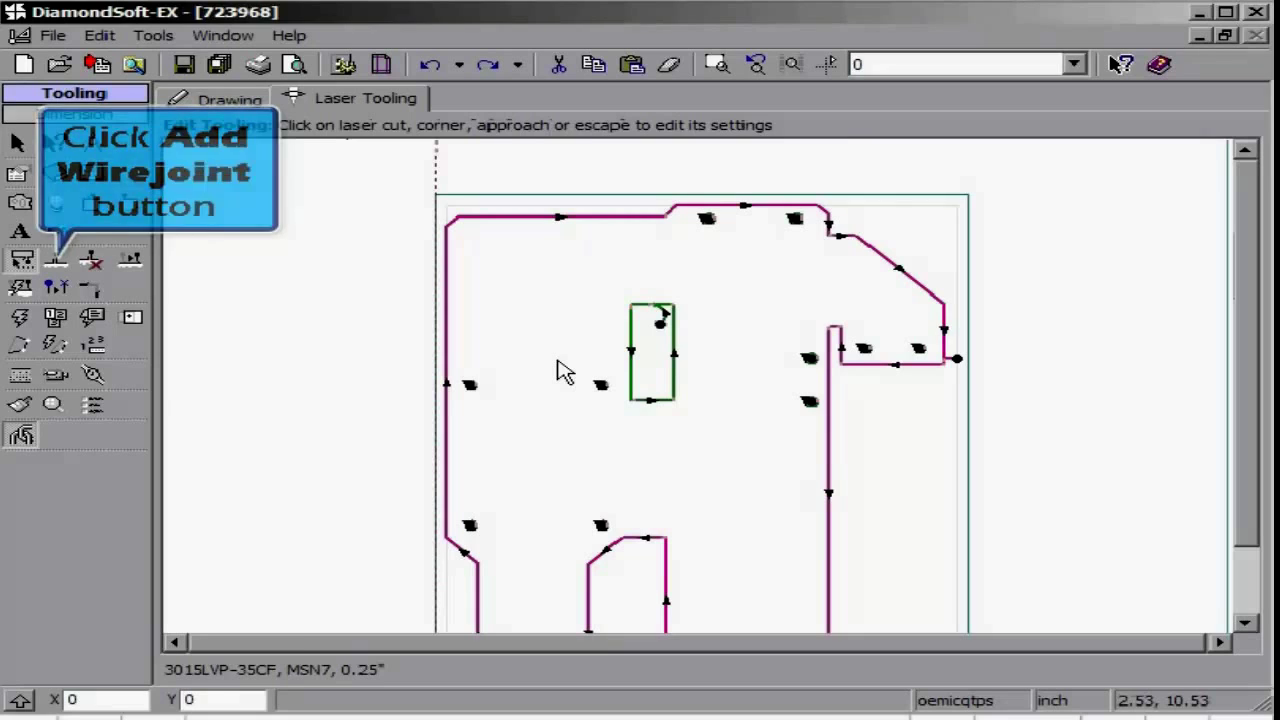
Place three 0.03-wide wirejoints on the top outer edge, undoing and redoing the last two
{"action": "left_click", "coordinate": [55, 266]}
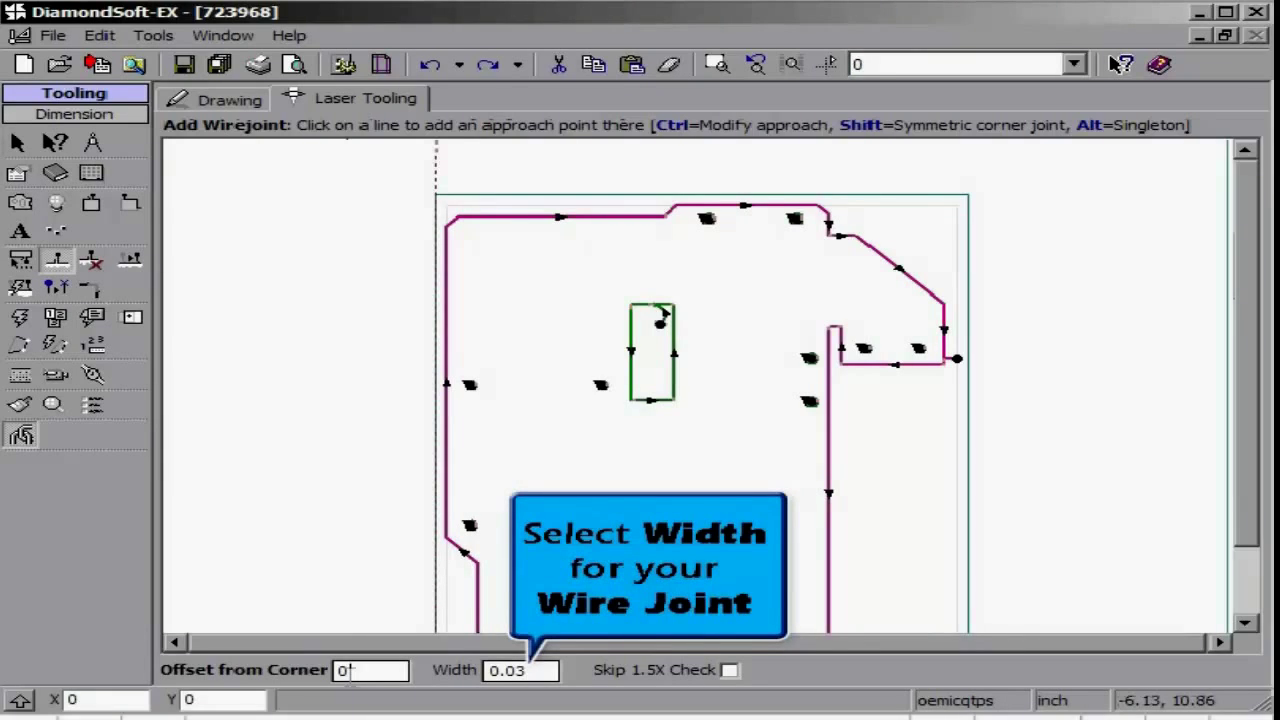
{"action": "left_click", "coordinate": [487, 216]}
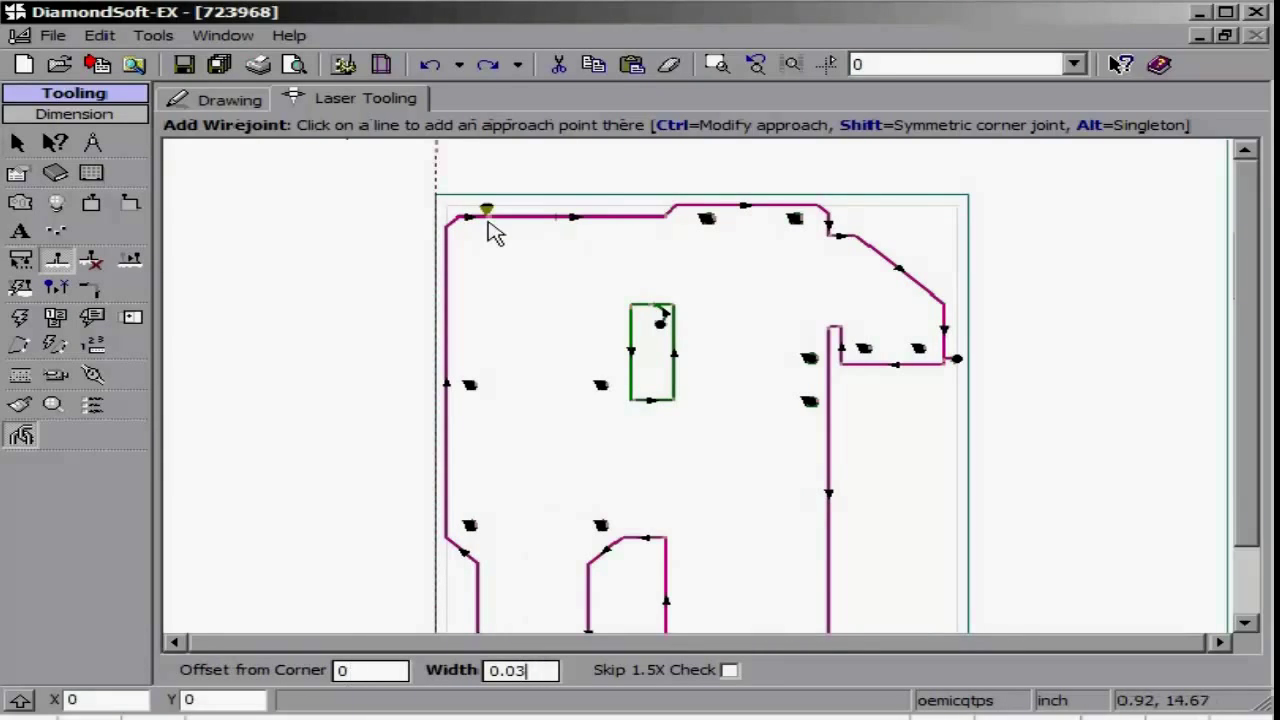
{"action": "left_click", "coordinate": [536, 216]}
{"action": "left_click", "coordinate": [600, 216]}
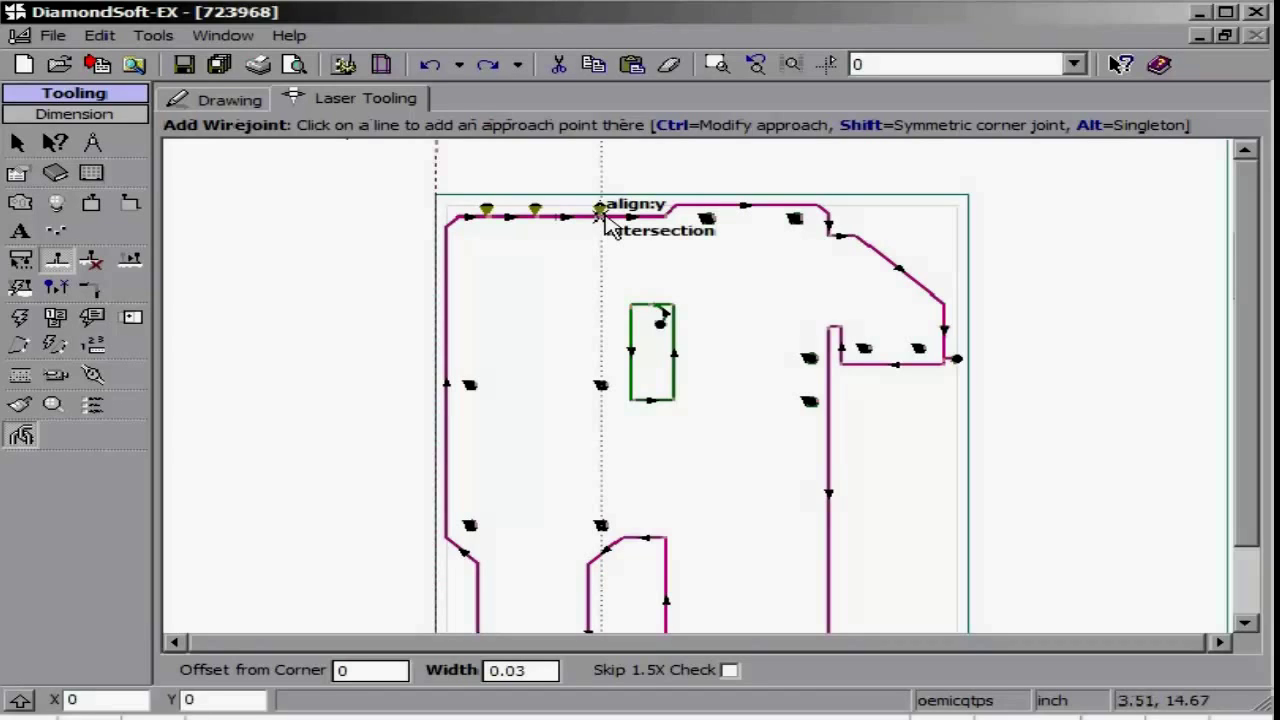
{"action": "left_click", "coordinate": [425, 68]}
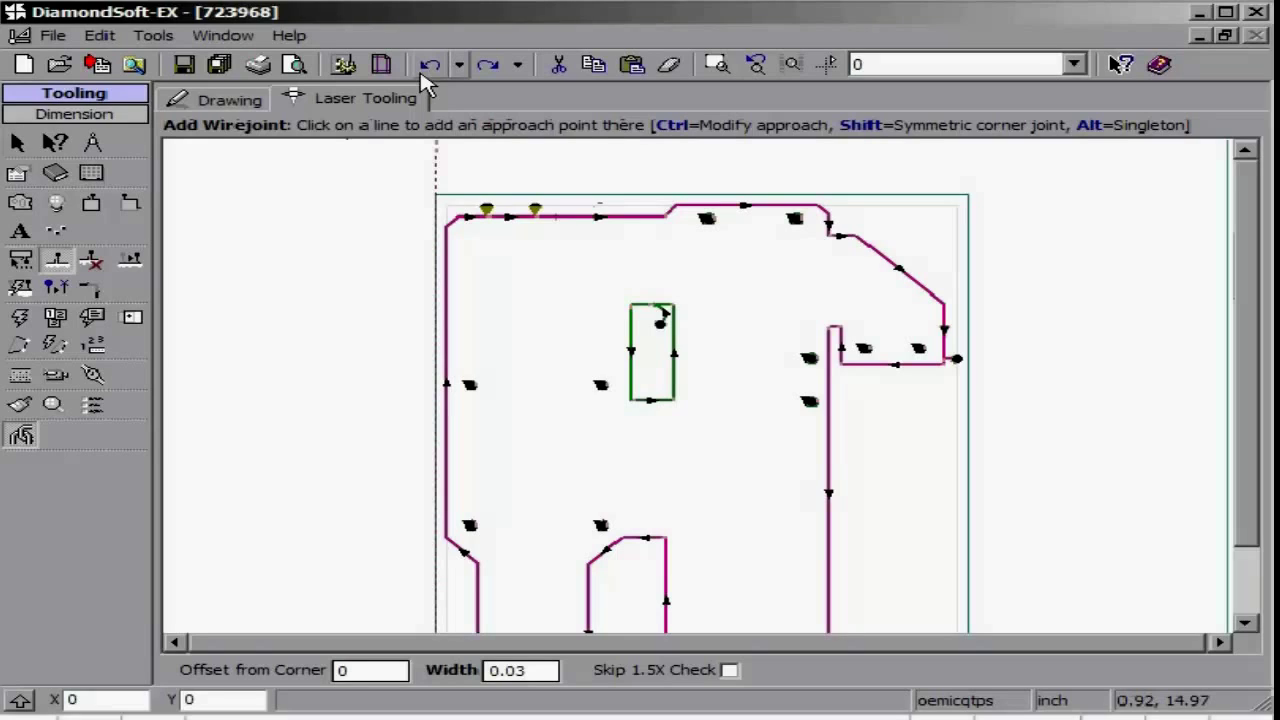
{"action": "left_click", "coordinate": [424, 70]}
{"action": "left_click", "coordinate": [489, 68]}
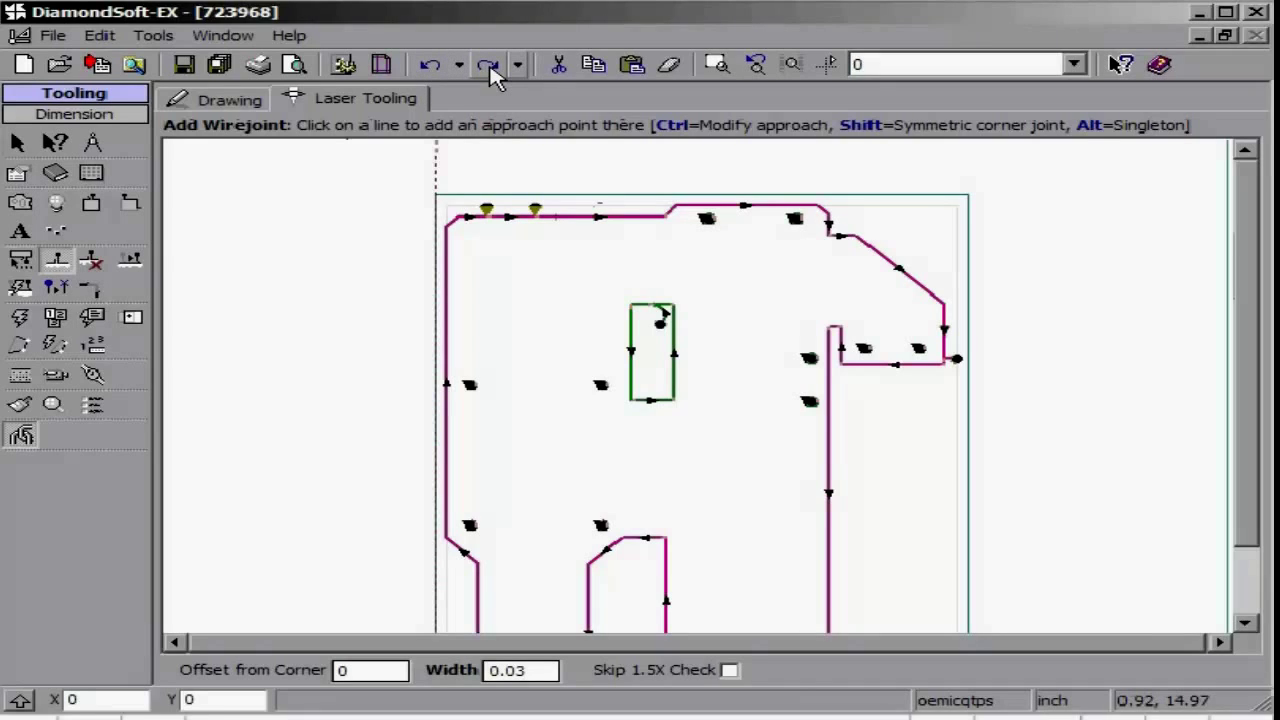
{"action": "left_click", "coordinate": [489, 68]}
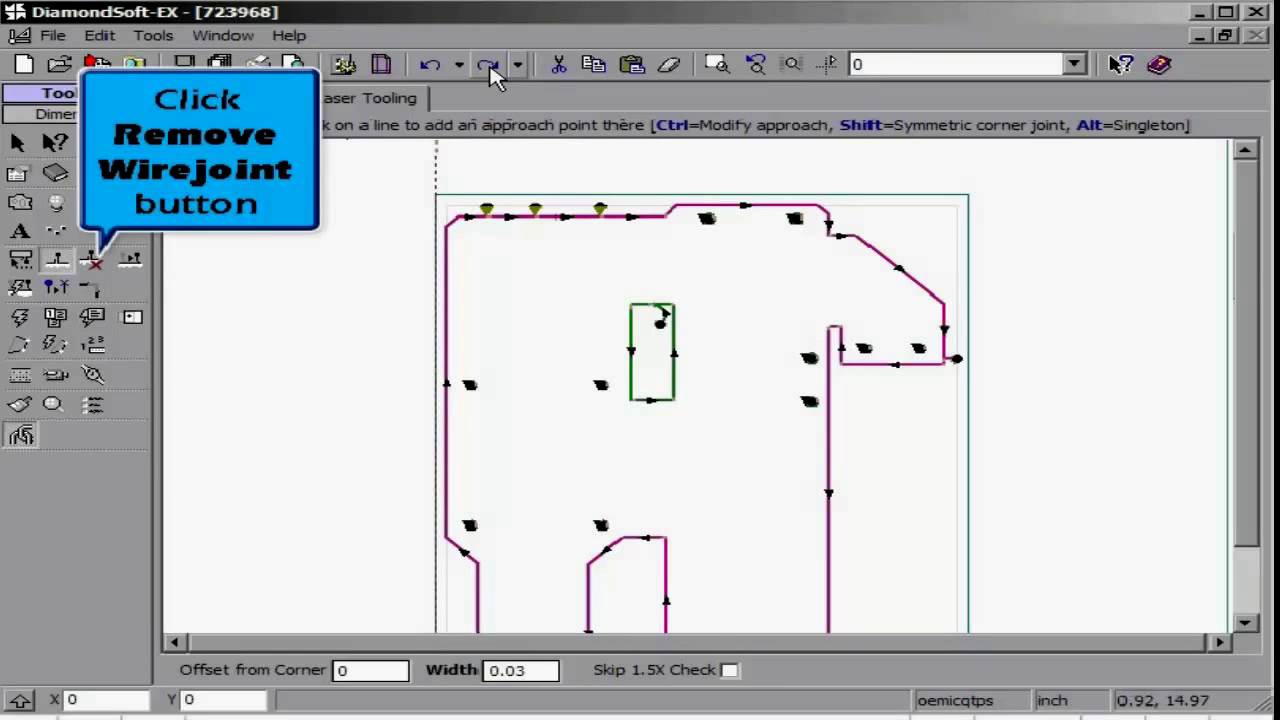
Box-select the three top-edge wirejoints with the Remove Wirejoint tool to delete them
{"action": "left_click", "coordinate": [92, 262]}
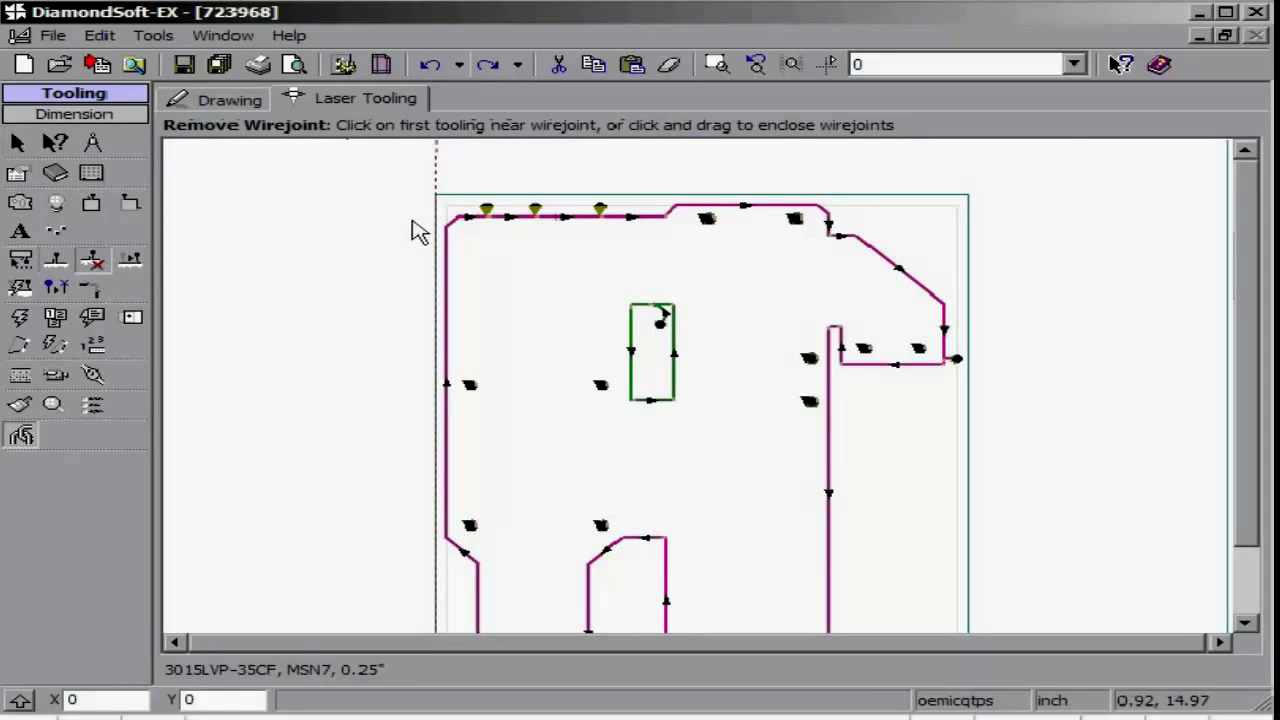
{"action": "left_click_drag", "start_coordinate": [450, 229], "coordinate": [634, 194]}
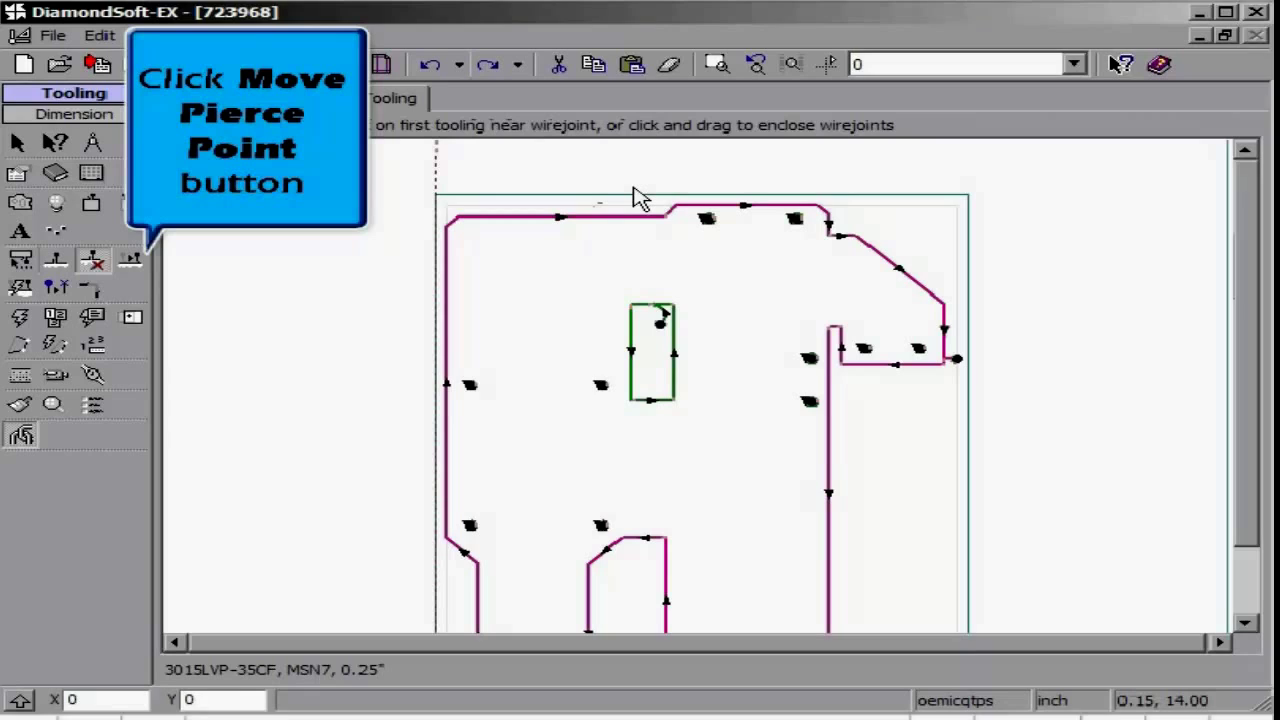
Optimize the pierce positions, show the cutting sequence, and bring up the Choose Cut Condition table
{"action": "left_click", "coordinate": [138, 264]}
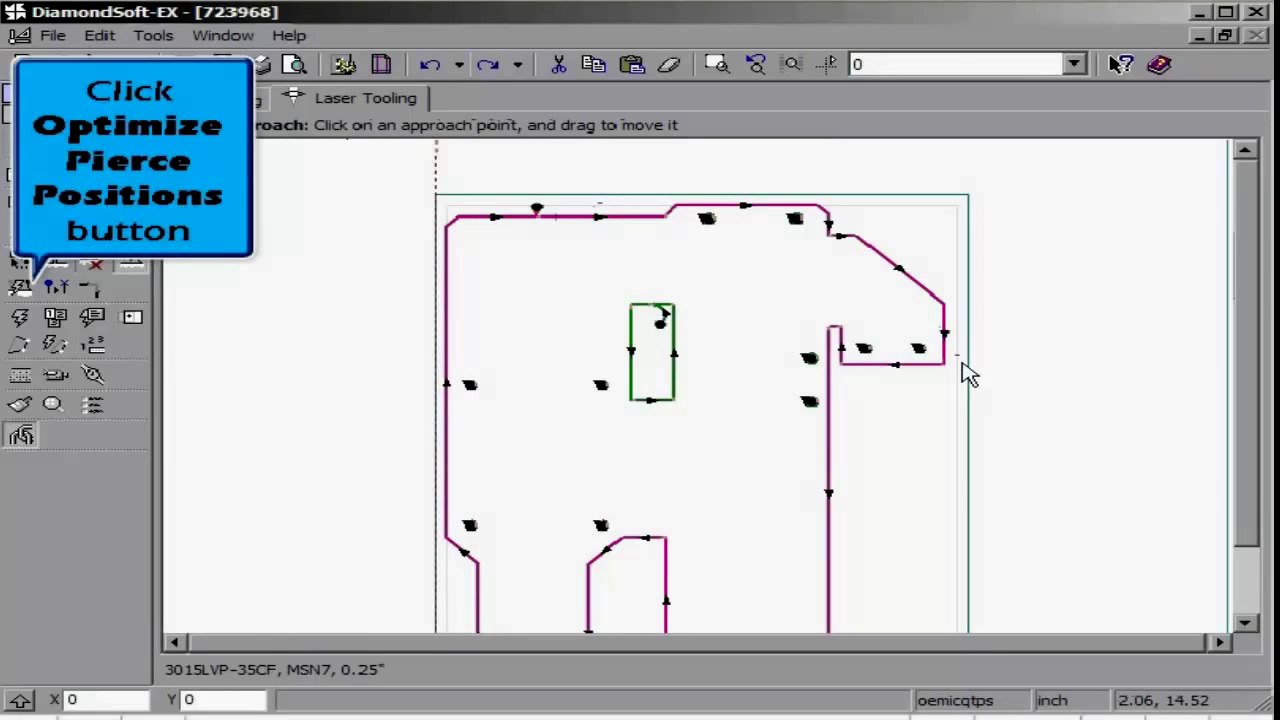
{"action": "left_click", "coordinate": [21, 289]}
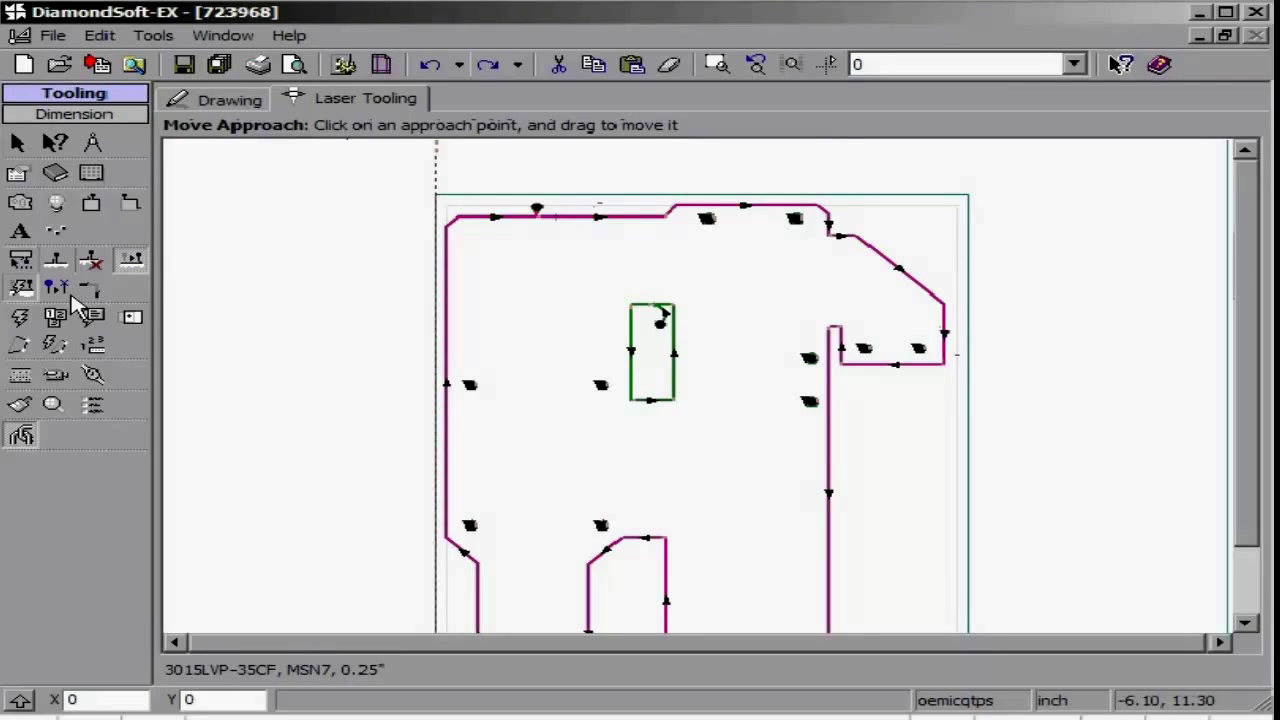
{"action": "left_click", "coordinate": [68, 293]}
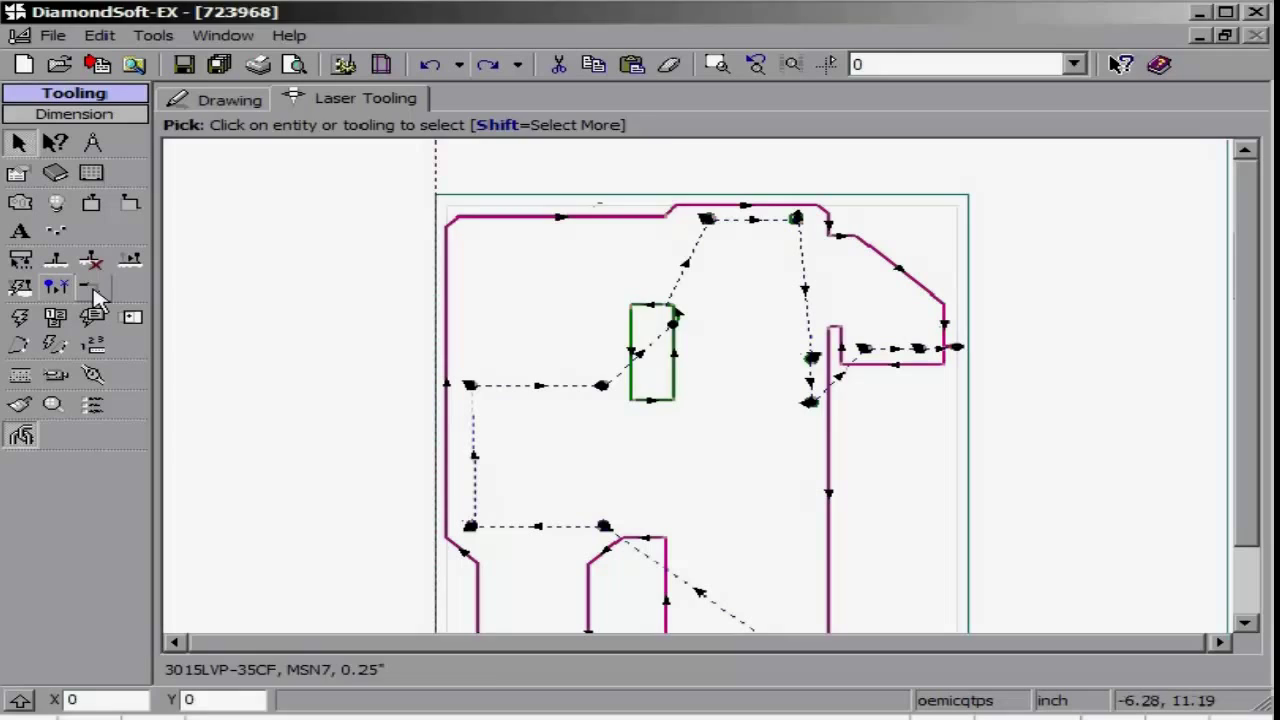
{"action": "left_click", "coordinate": [93, 289]}
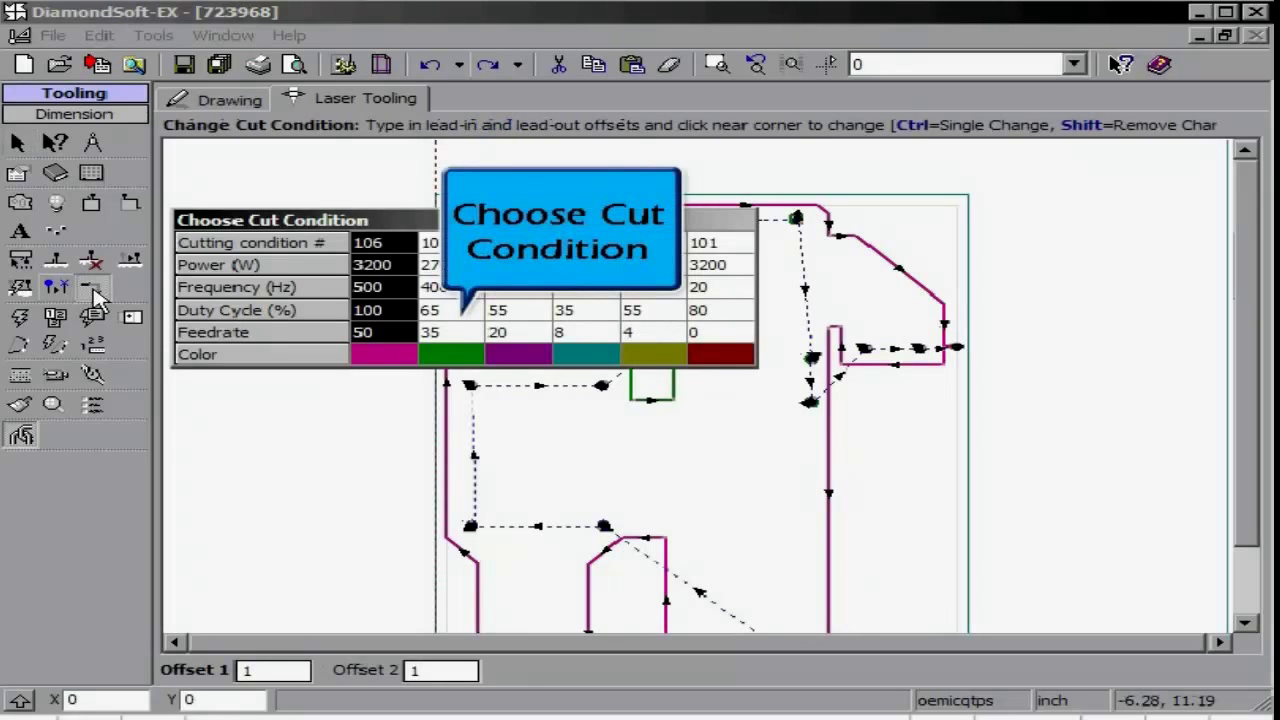